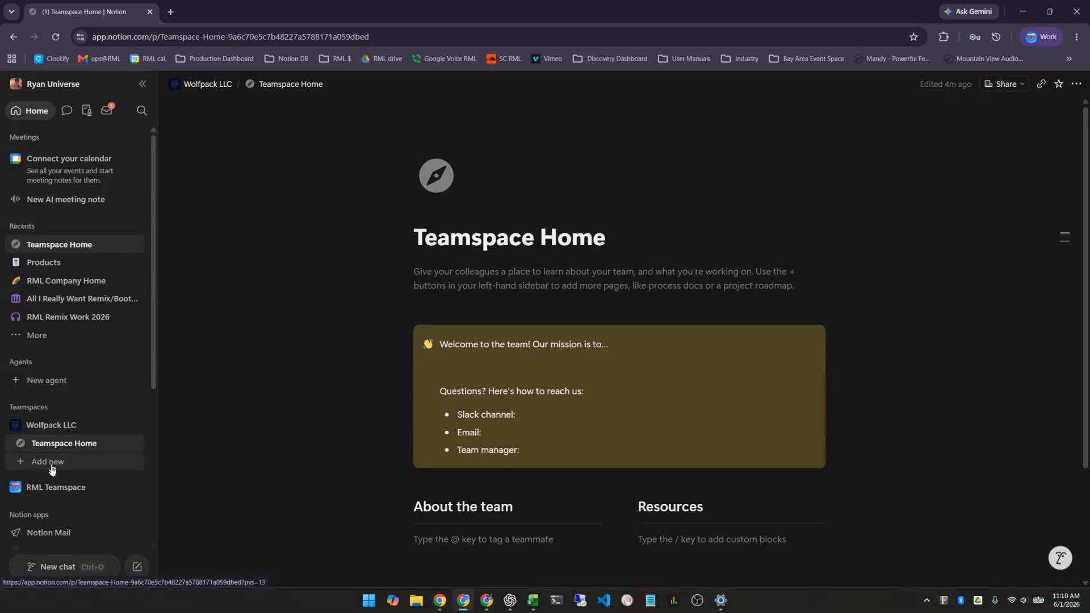
Start adding the Tasks Tracker template to the Wolfpack LLC teamspace with the Effort level and Description features turned off
{"action": "left_click", "coordinate": [121, 428]}
{"action": "left_click", "coordinate": [100, 453]}
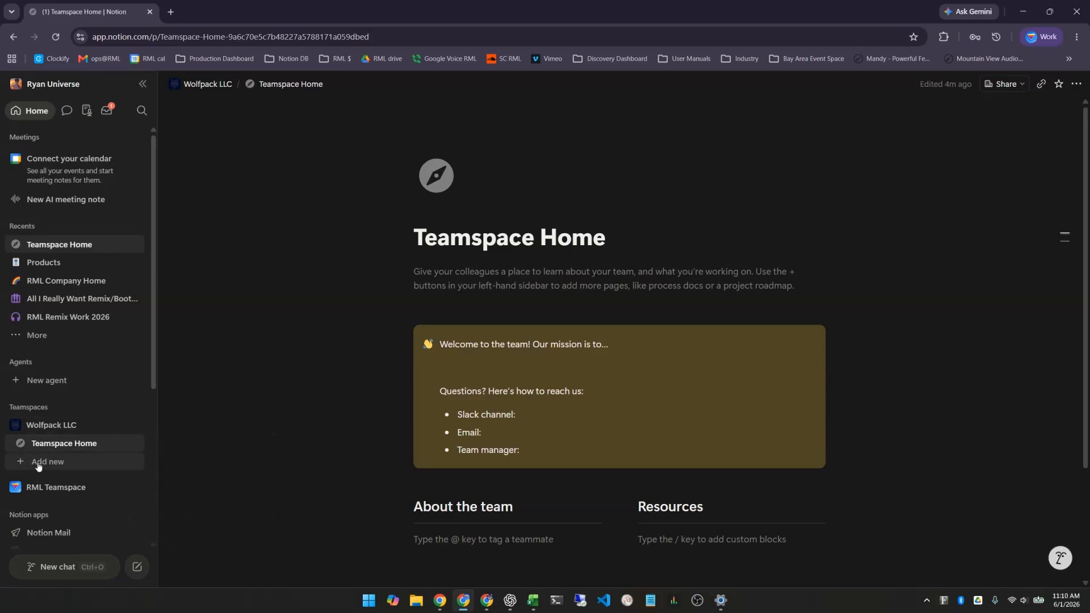
{"action": "left_click", "coordinate": [20, 463]}
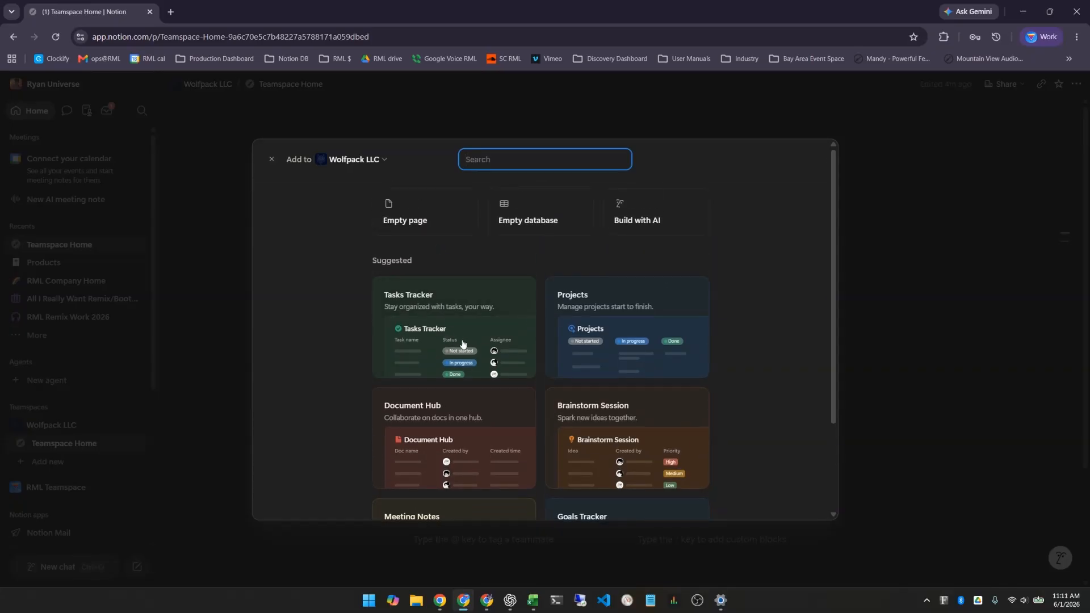
{"action": "left_click", "coordinate": [509, 313]}
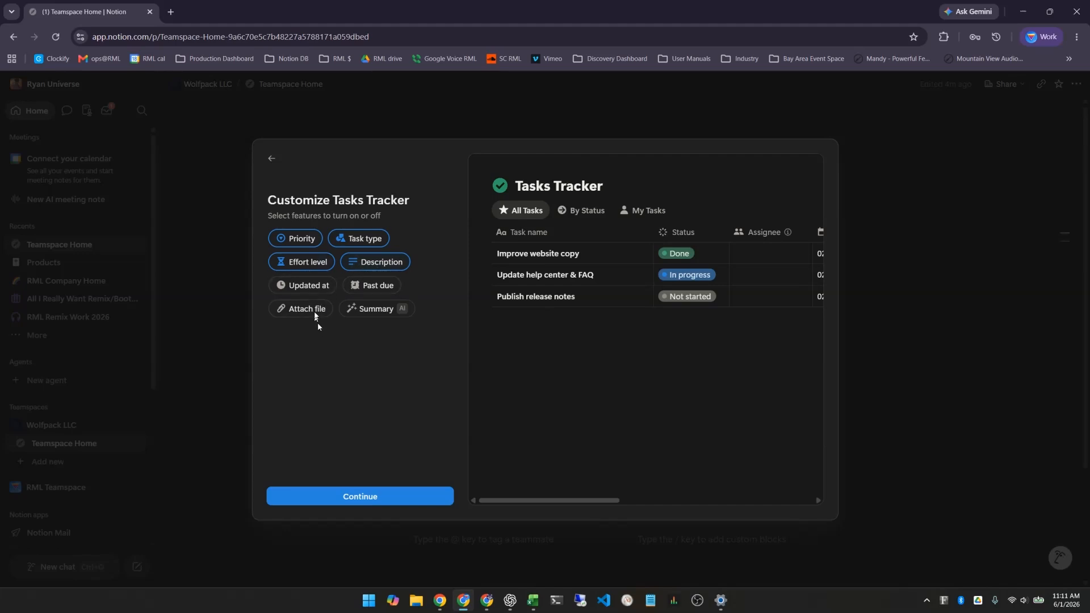
{"action": "left_click", "coordinate": [294, 266]}
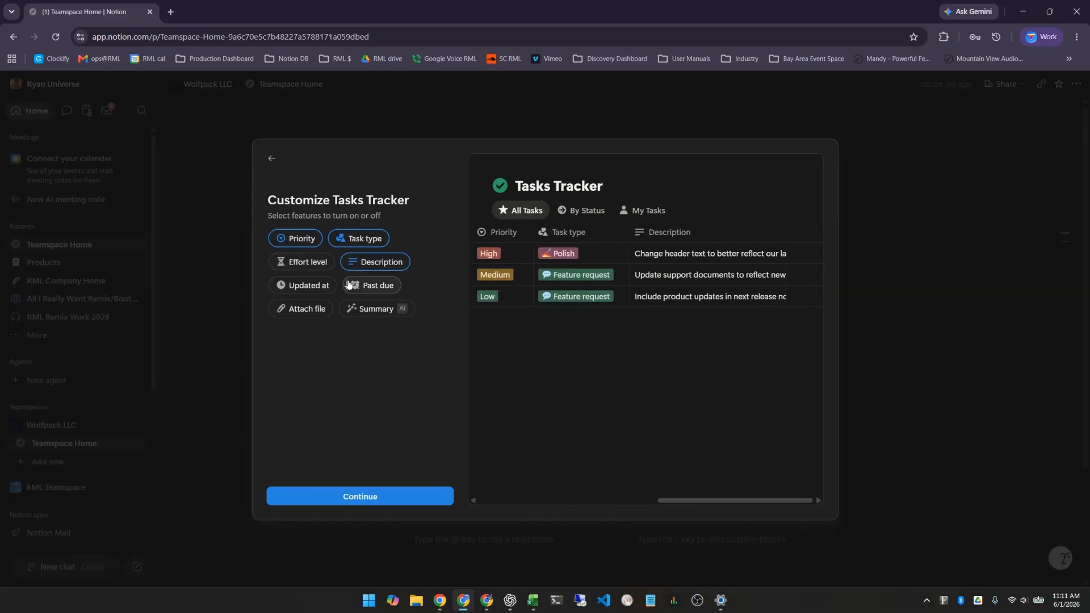
{"action": "left_click", "coordinate": [370, 263]}
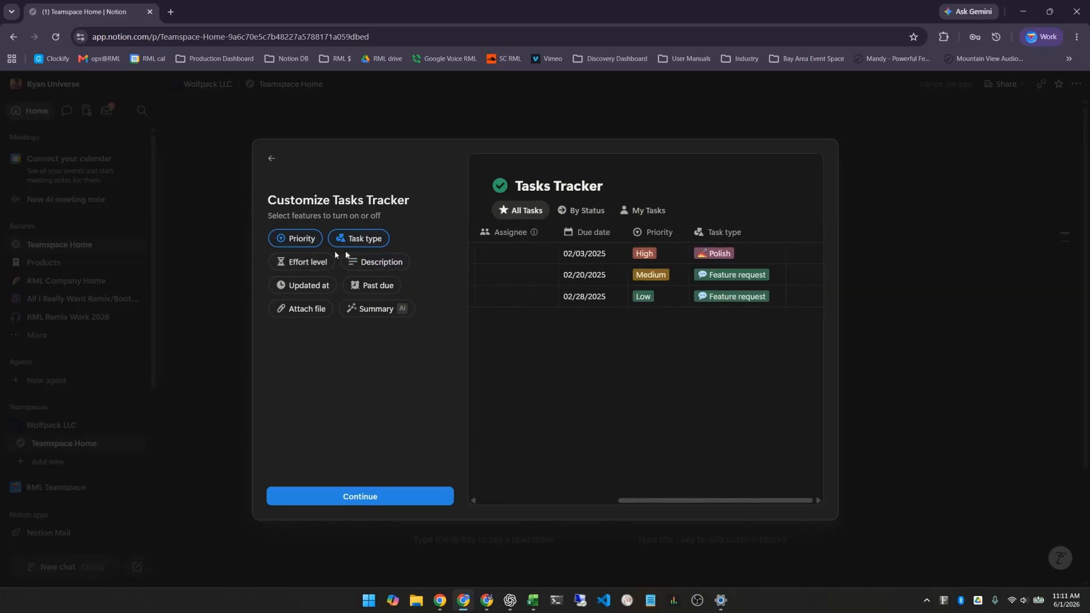
Exclude the My Tasks view from the Tasks Tracker and finish creating it
{"action": "left_click", "coordinate": [377, 500]}
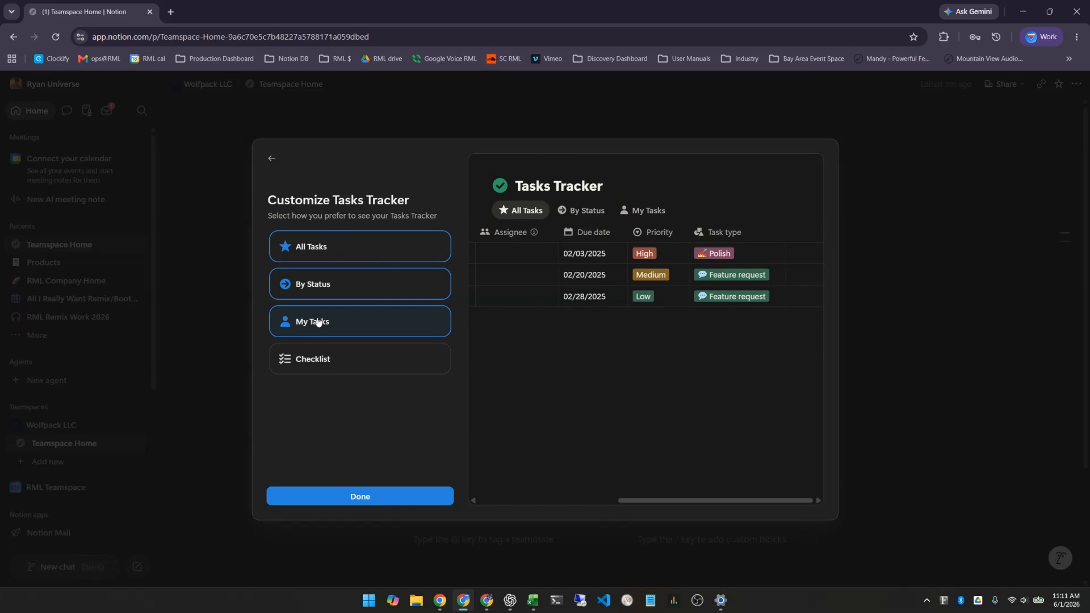
{"action": "left_click", "coordinate": [338, 322]}
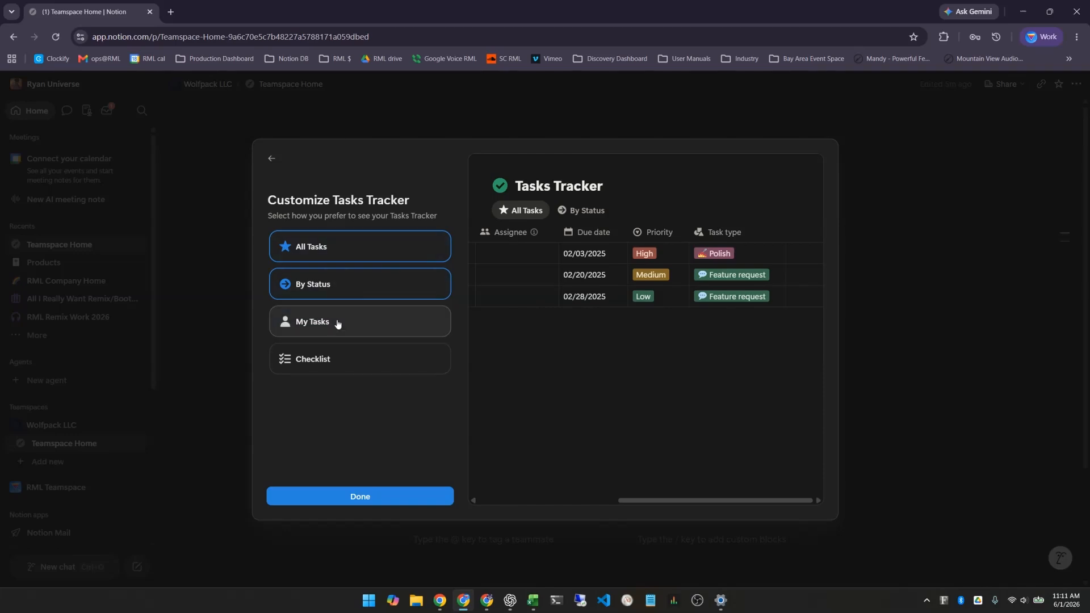
{"action": "left_click", "coordinate": [355, 500]}
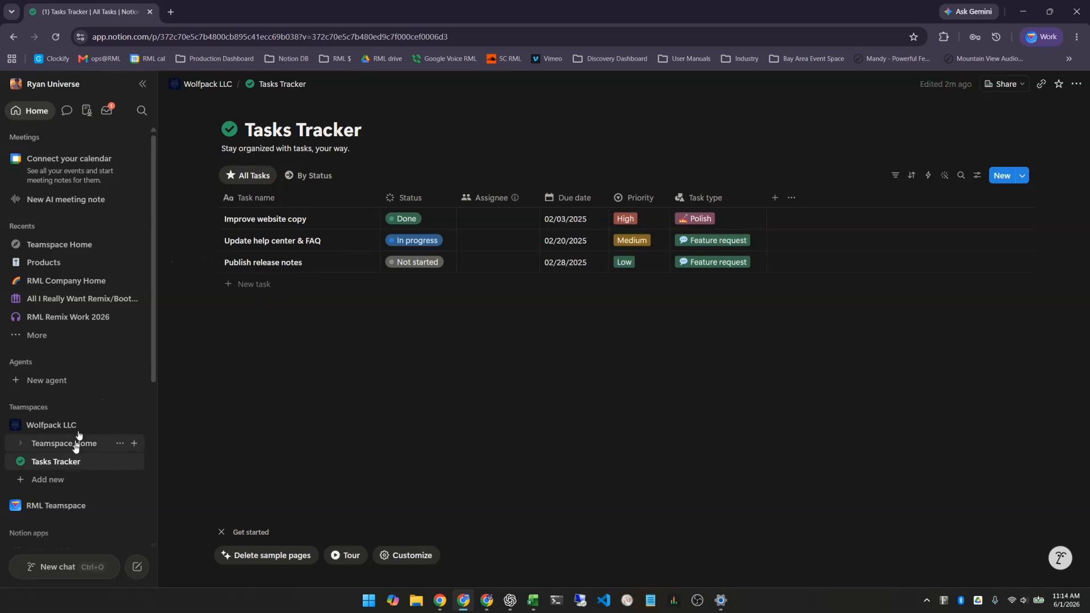
Add an empty database to the Wolfpack LLC teamspace
{"action": "left_click", "coordinate": [29, 485]}
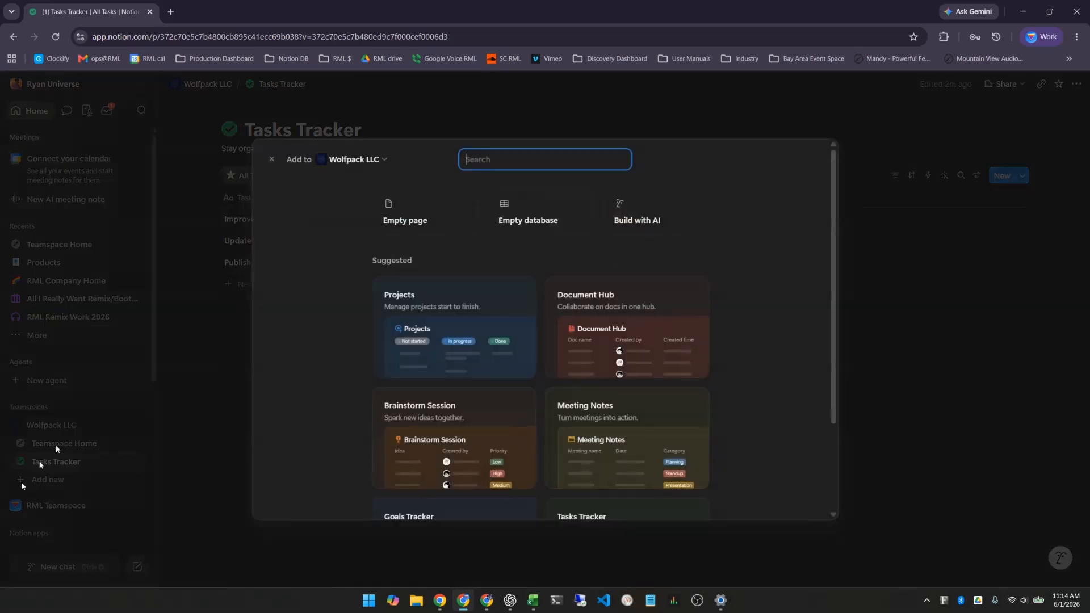
{"action": "scroll", "coordinate": [337, 299], "scroll_direction": "down", "scroll_amount": 3}
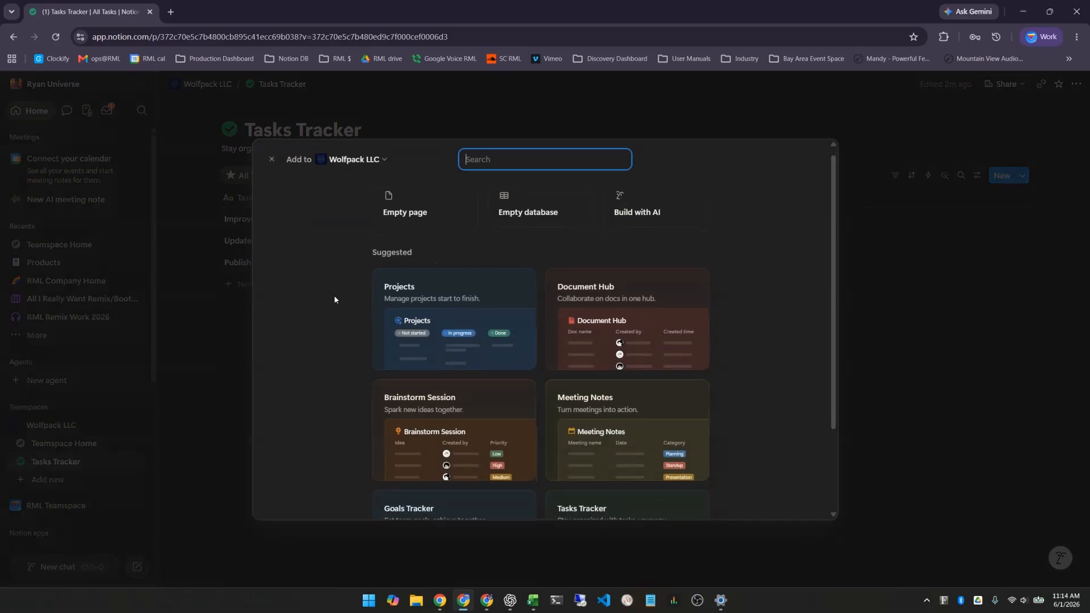
{"action": "scroll", "coordinate": [327, 313], "scroll_direction": "up", "scroll_amount": 3}
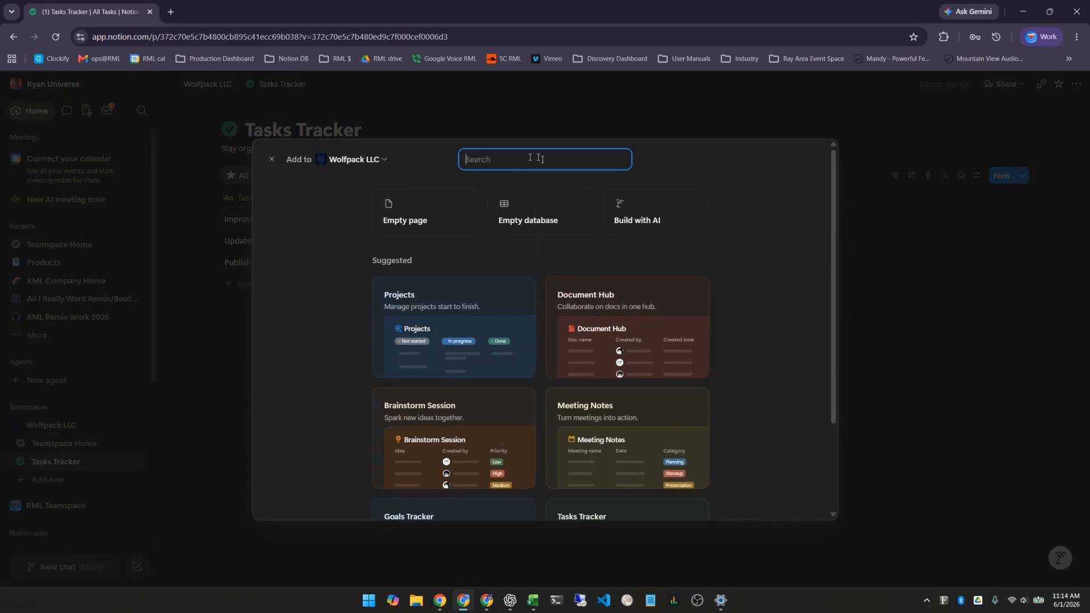
{"action": "left_click", "coordinate": [551, 226]}
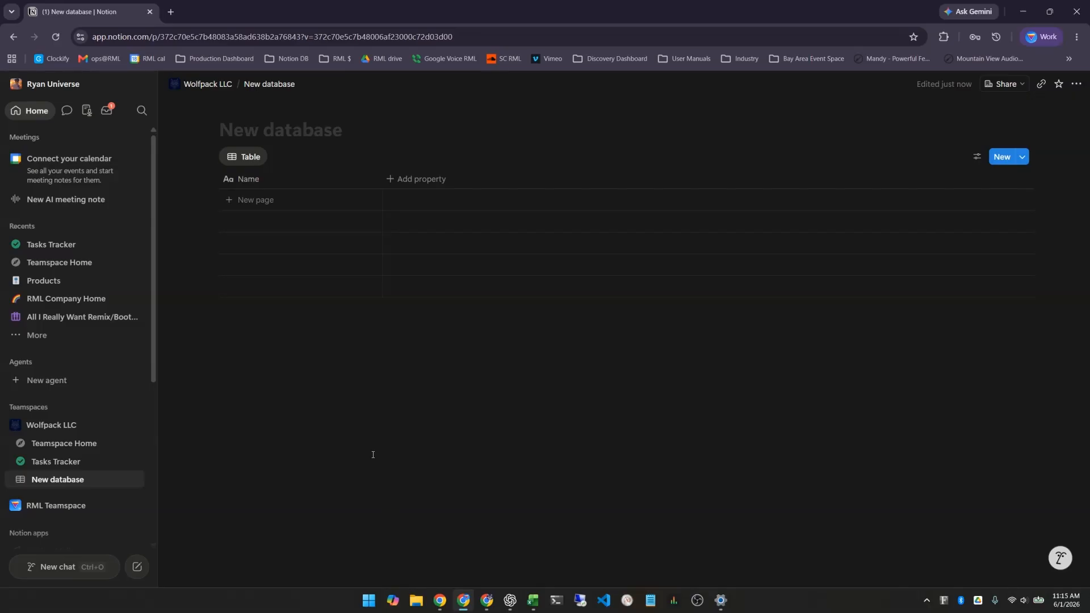
Title the new database Wolfpack Products
{"action": "left_click", "coordinate": [315, 131]}
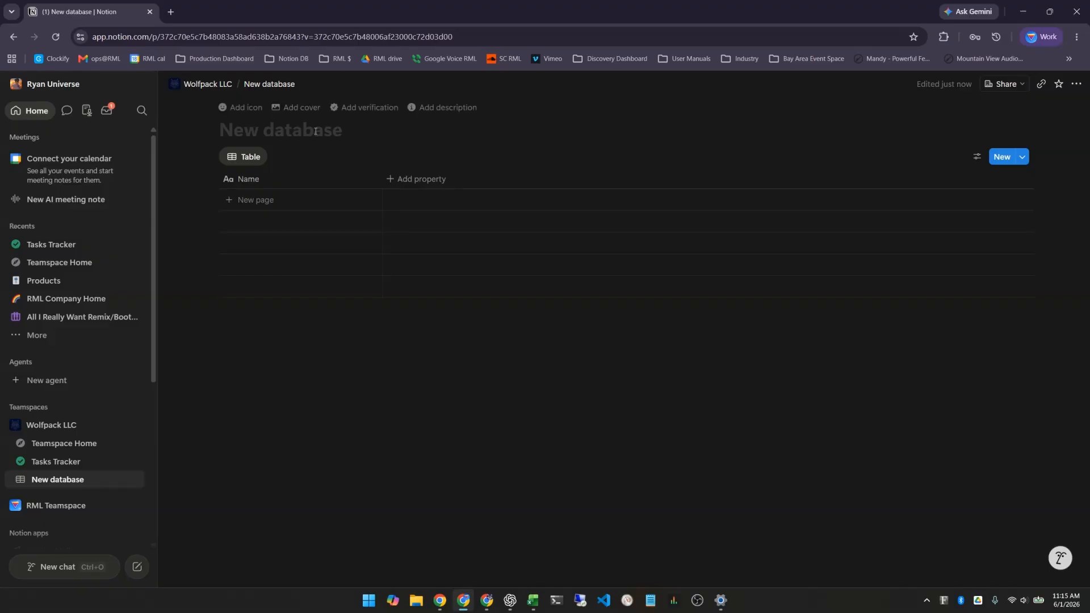
{"action": "type", "text": "Products"}
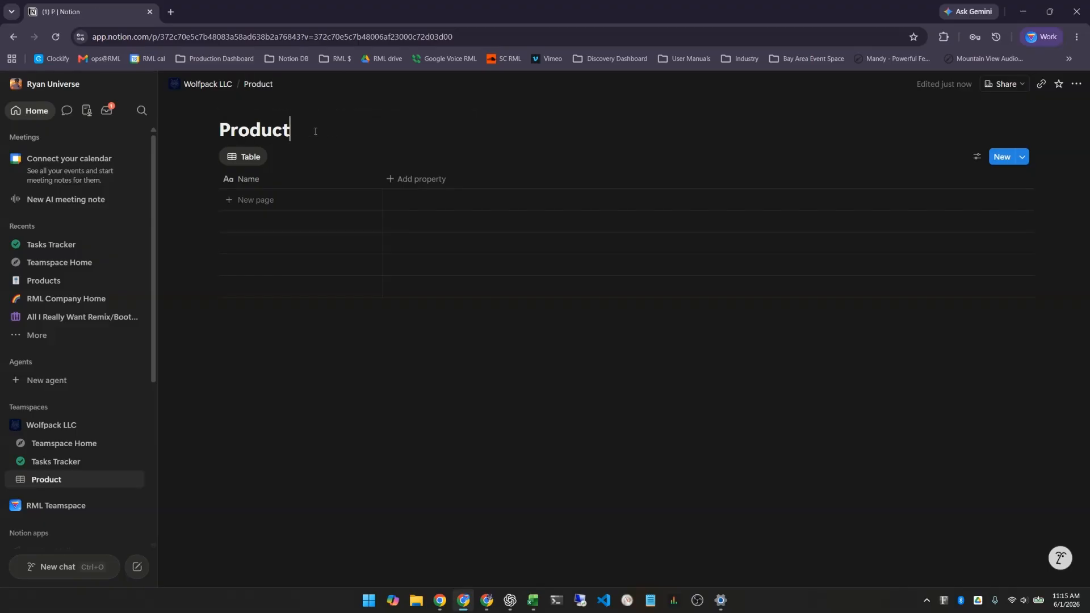
{"action": "key", "text": "ctrl+a"}
{"action": "type", "text": "Wol"}
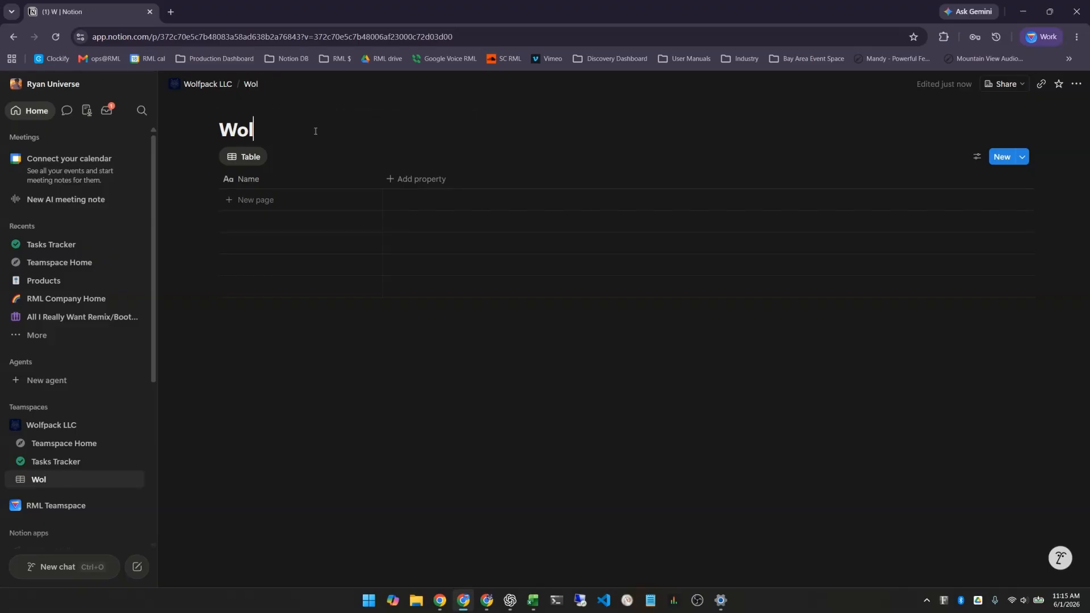
{"action": "type", "text": "fpack Products"}
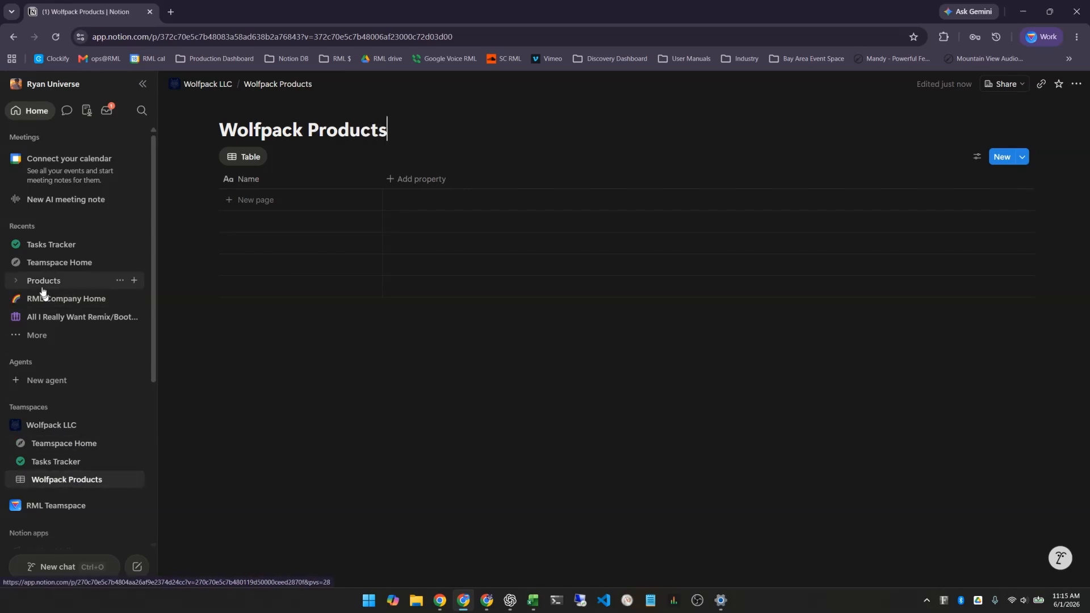
Rename the existing Products database as RML Products
{"action": "right_click", "coordinate": [120, 282]}
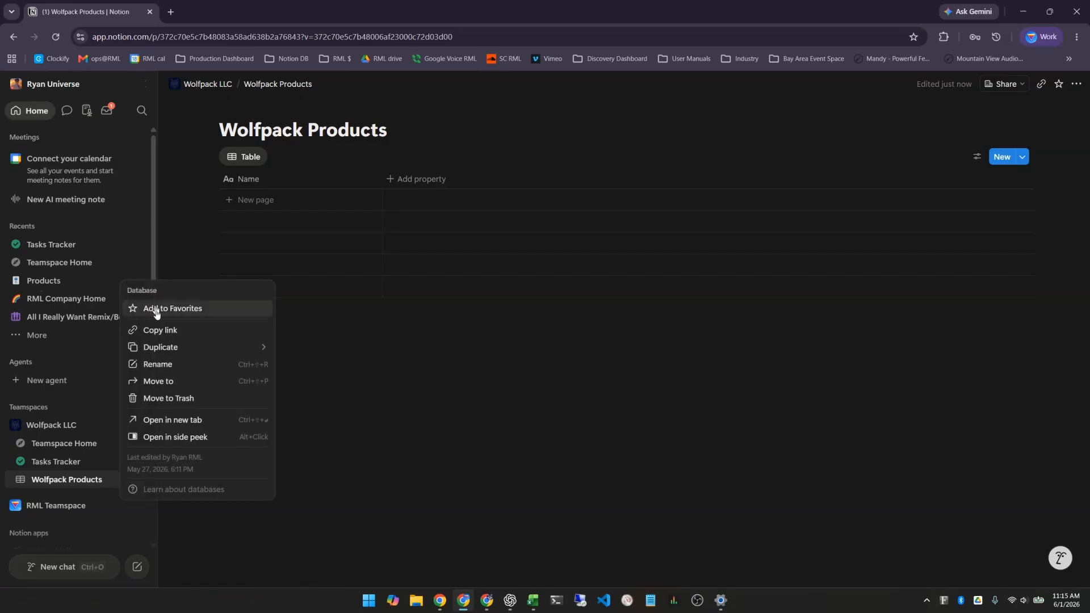
{"action": "left_click", "coordinate": [177, 364]}
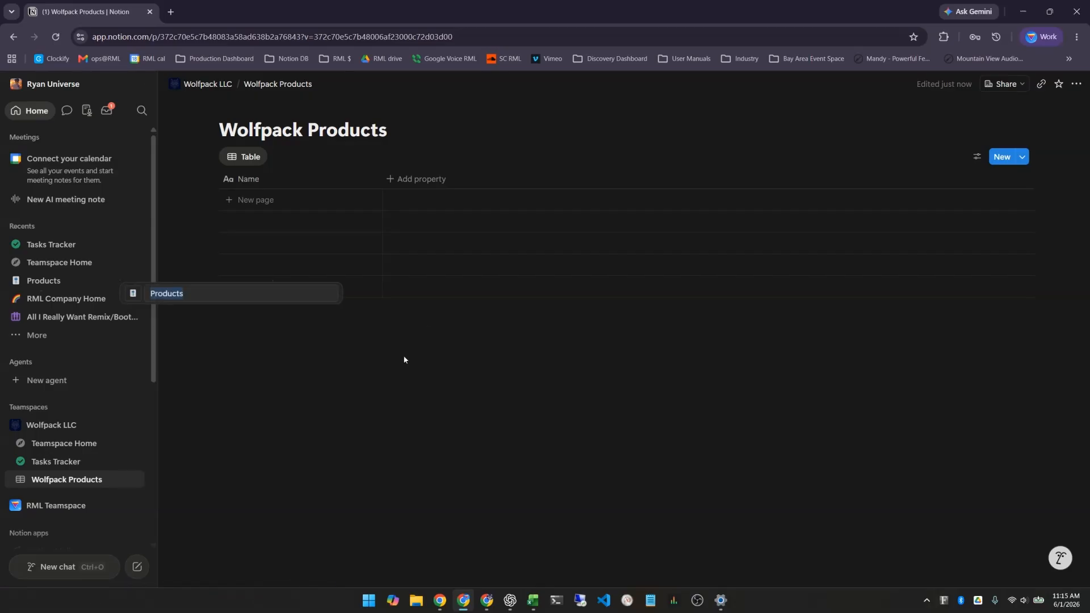
{"action": "key", "text": "Home"}
{"action": "type", "text": "RML"}
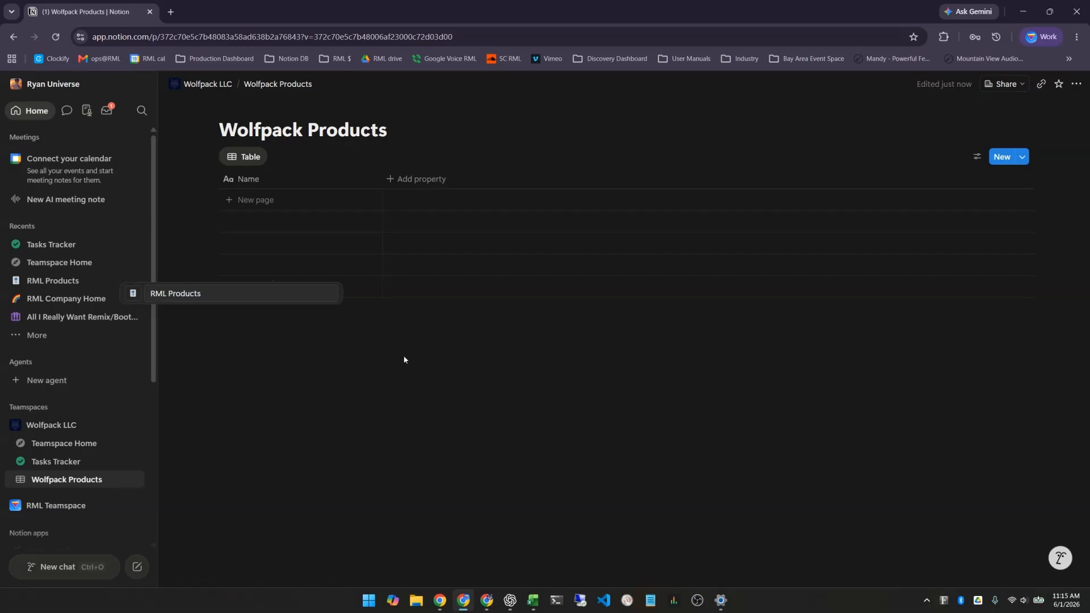
{"action": "left_click", "coordinate": [404, 358]}
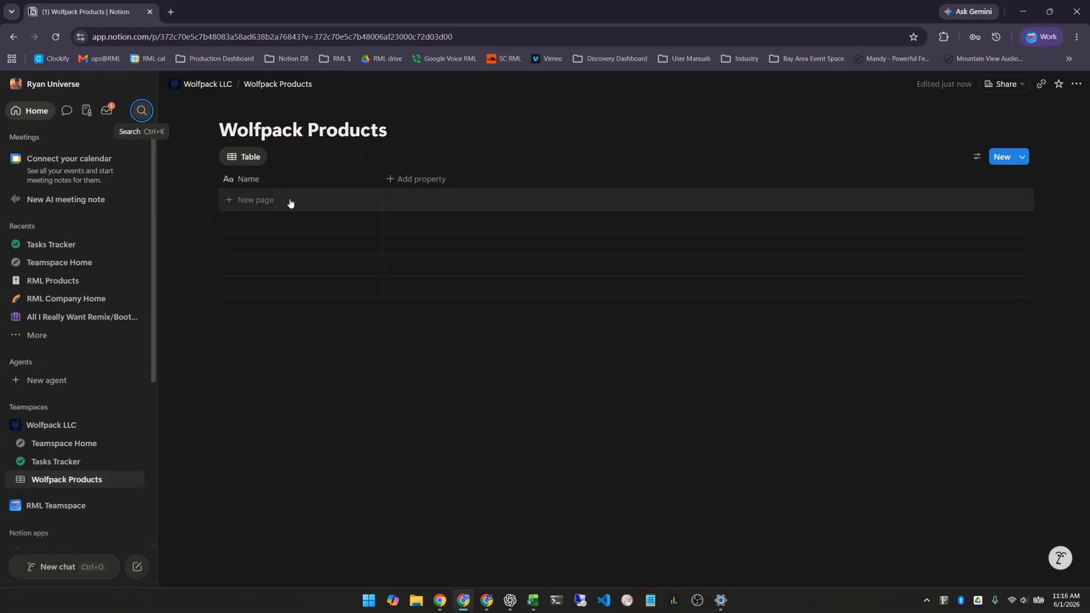
Add an entry named Base Project to the Wolfpack Products table
{"action": "left_click", "coordinate": [318, 203]}
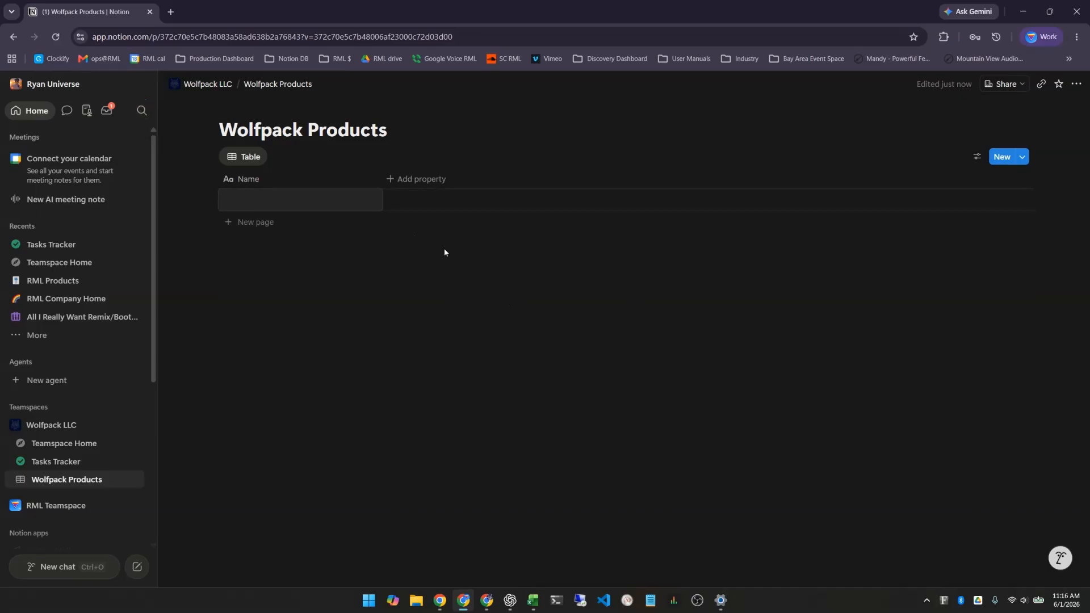
{"action": "type", "text": "Base Project"}
{"action": "key", "text": "Return"}
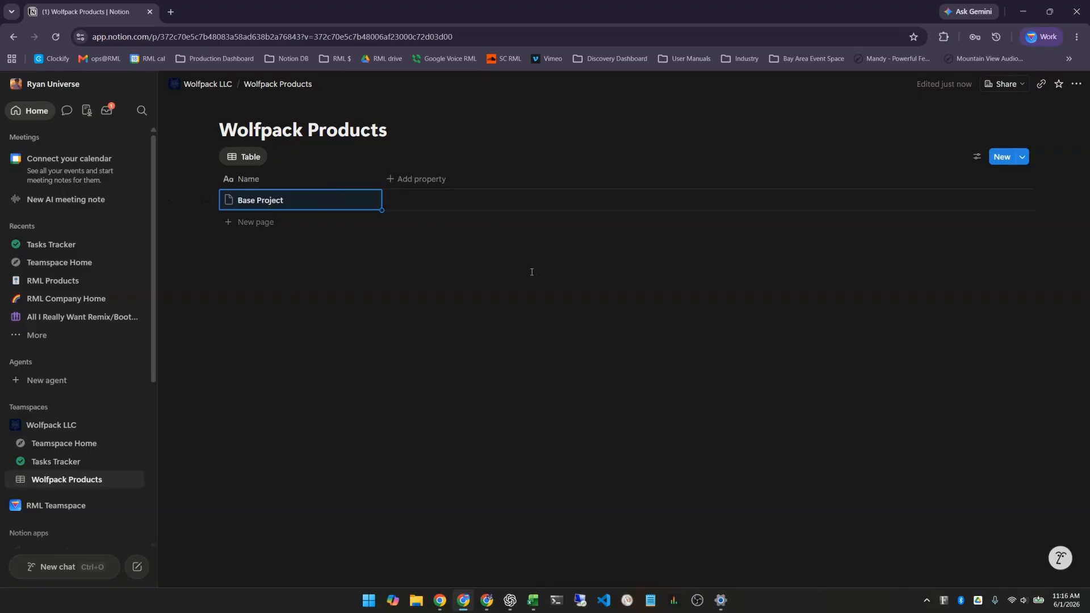
Write the Base Project page's terms (2-10 Hours/week, $125 per hour, Minimum engagement: none, billed monthly) and services: AI Training, company profiling, operations modeling, engineering problem solving
{"action": "left_click", "coordinate": [361, 208]}
{"action": "left_click", "coordinate": [369, 375]}
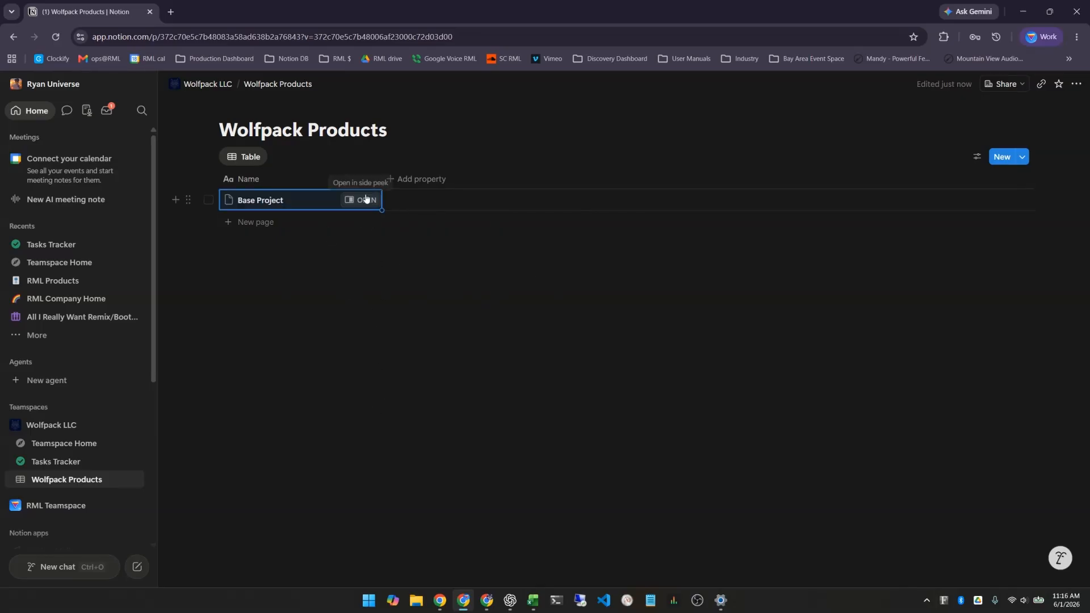
{"action": "left_click", "coordinate": [367, 199]}
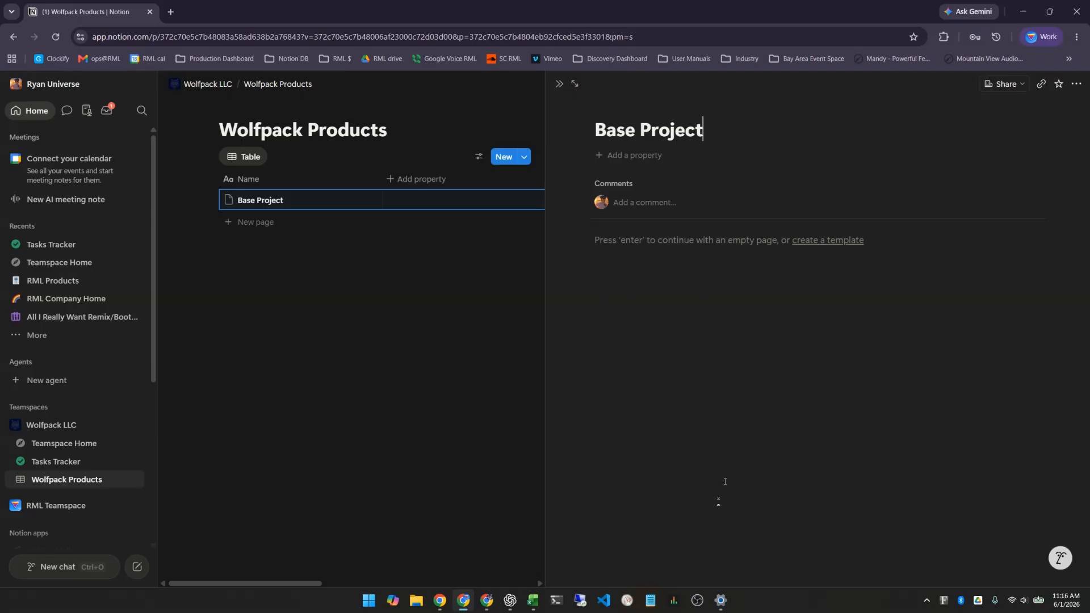
{"action": "key", "text": "Return"}
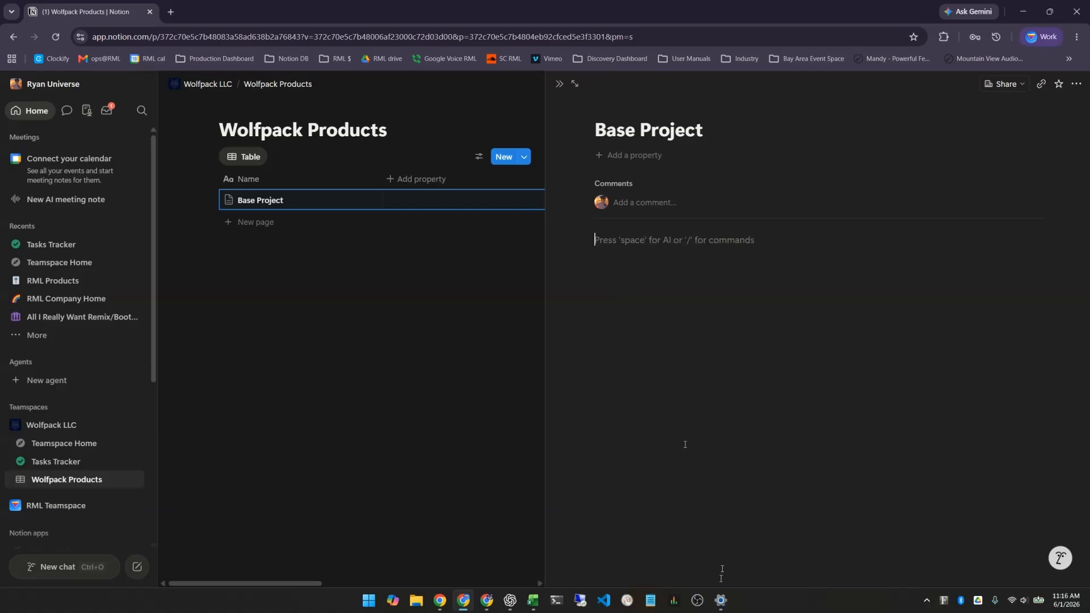
{"action": "type", "text": "2-10 Hours/week $125 per hour   Minimum engagement: none billed monthly  AI Training Quantitative company profiling basic financial & operations modeling Acute quantitative / engineering problem solving"}
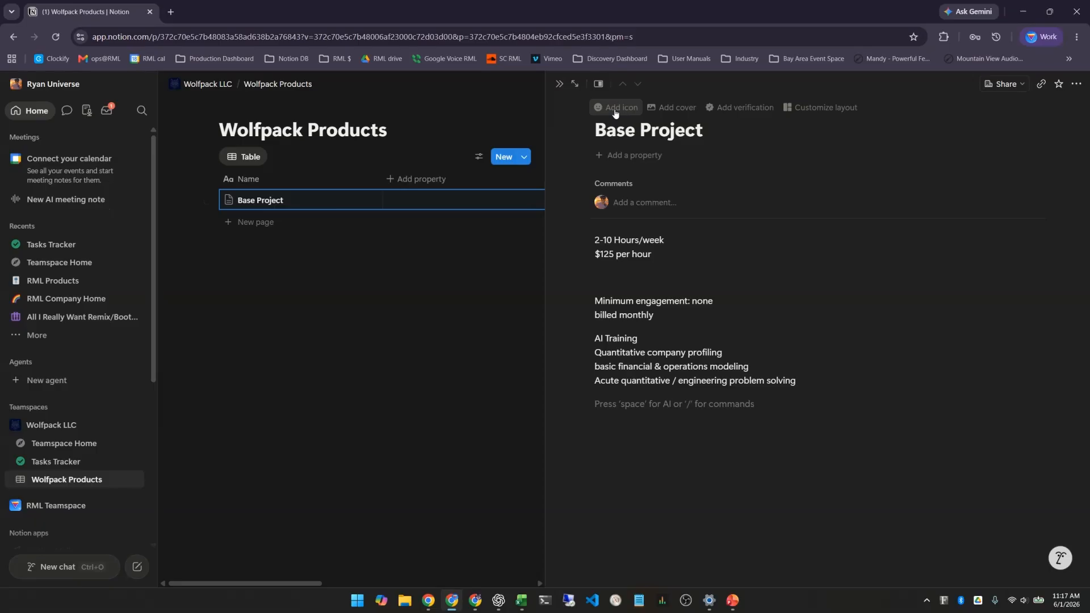
Give the Base Project page a green computer monitor icon
{"action": "left_click", "coordinate": [615, 110]}
{"action": "left_click", "coordinate": [606, 123]}
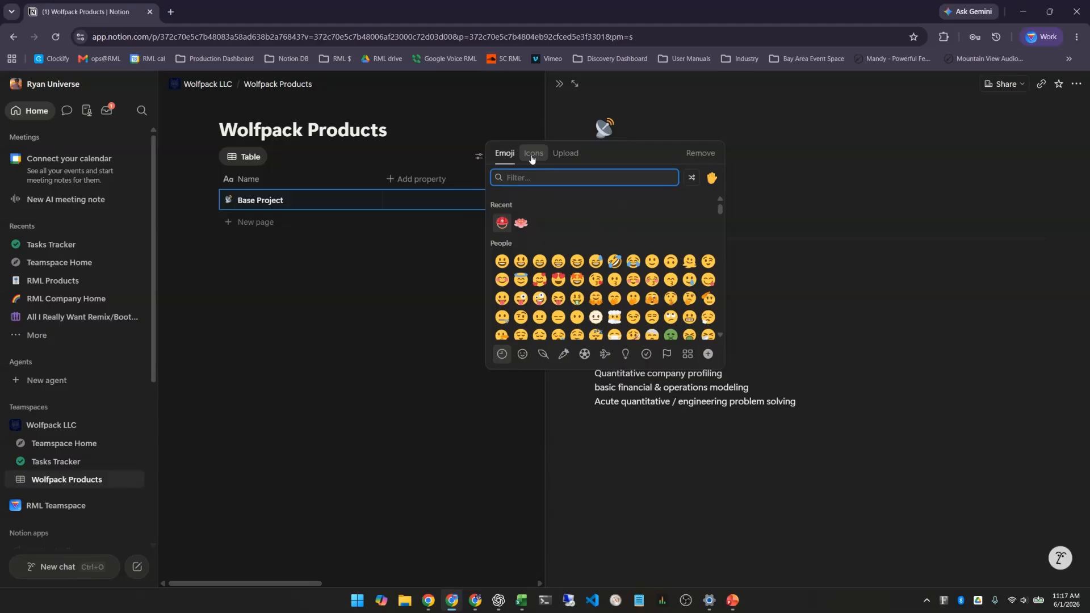
{"action": "left_click", "coordinate": [532, 153]}
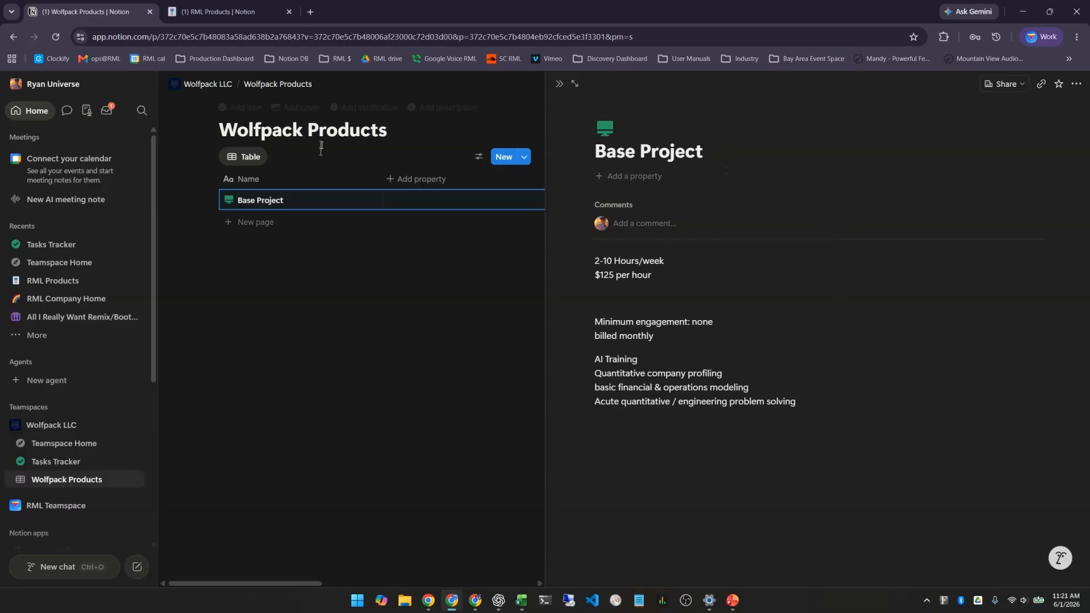
Rename the Base Project page as Base Client Engagement and return to the full Wolfpack Products table
{"action": "left_click", "coordinate": [641, 156]}
{"action": "type", "text": "Client"}
{"action": "double_click", "coordinate": [714, 158]}
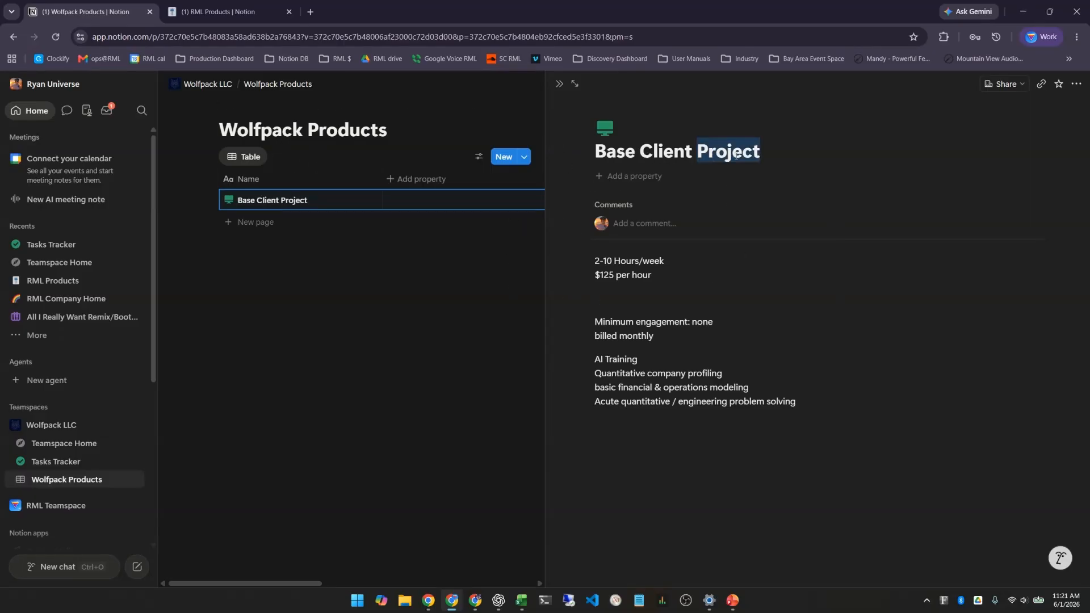
{"action": "type", "text": "Engagement"}
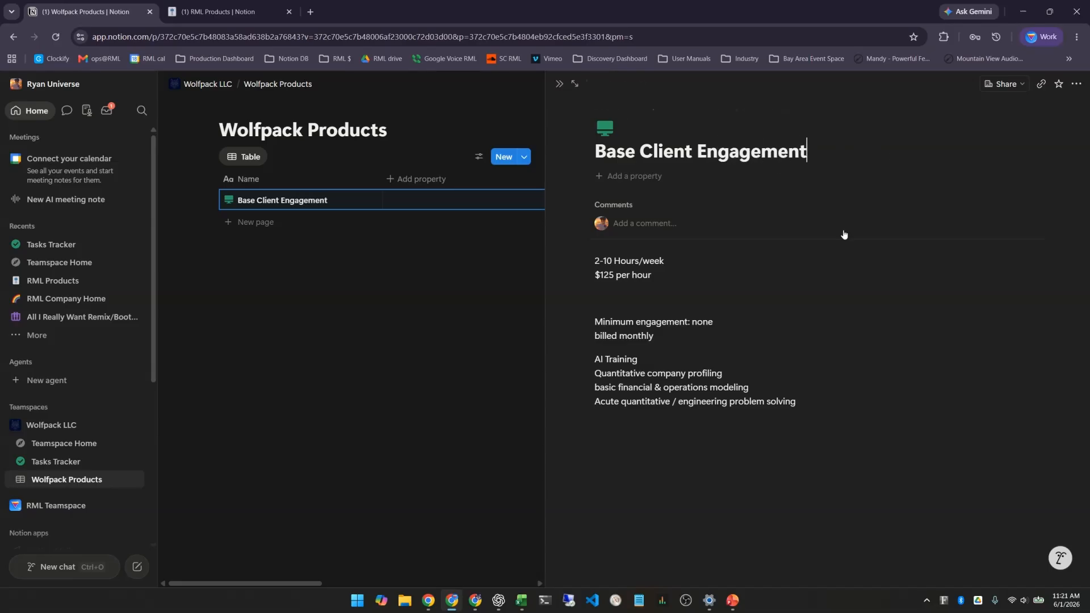
{"action": "left_click", "coordinate": [835, 432]}
{"action": "left_click", "coordinate": [446, 284]}
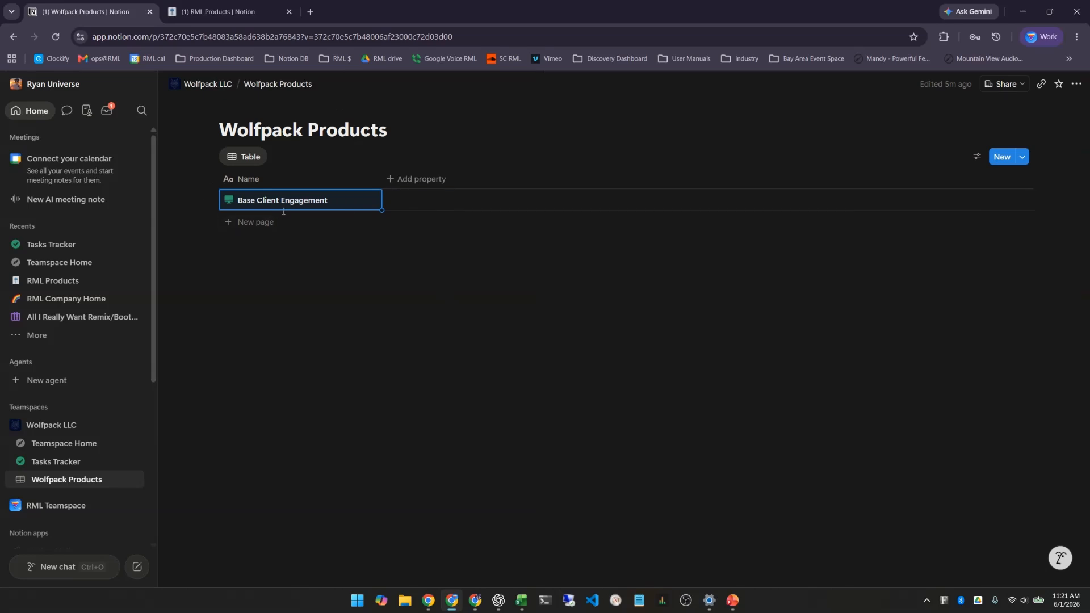
Add a multi-select property to the Wolfpack Products table
{"action": "left_click", "coordinate": [406, 184]}
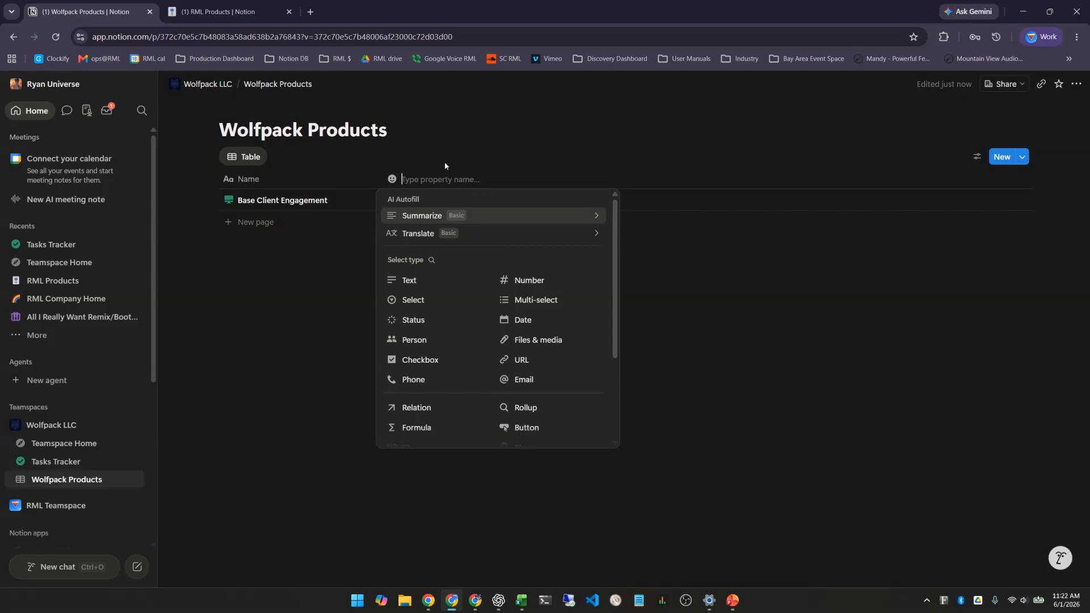
{"action": "scroll", "coordinate": [479, 241], "scroll_direction": "down", "scroll_amount": 1}
{"action": "scroll", "coordinate": [479, 235], "scroll_direction": "up", "scroll_amount": 1}
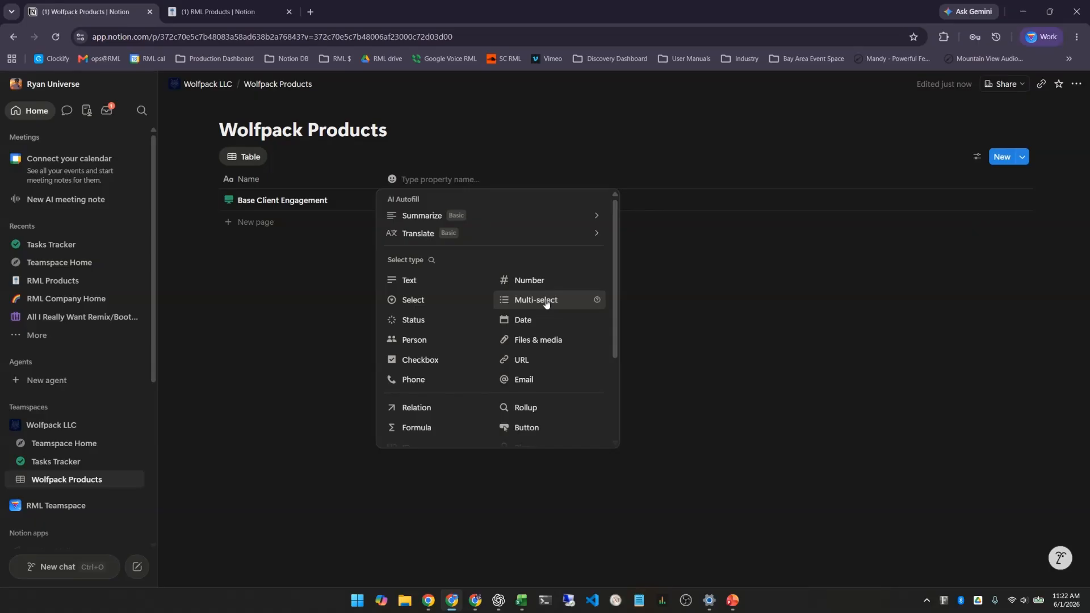
{"action": "left_click", "coordinate": [546, 304]}
{"action": "left_click", "coordinate": [453, 200]}
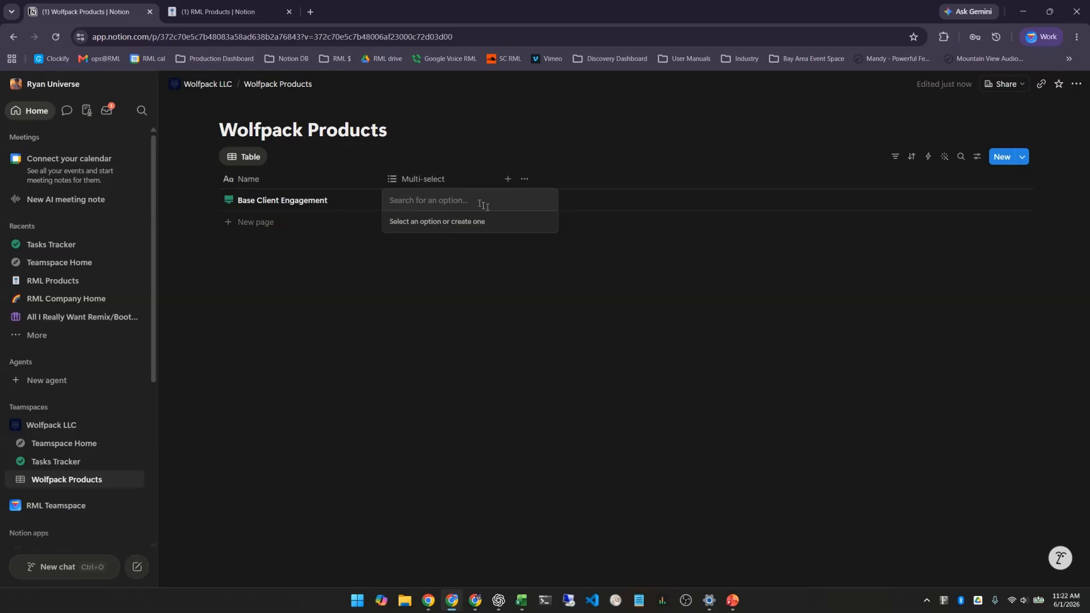
Rename the multi-select property of the Wolfpack Products table as Product Type
{"action": "left_click", "coordinate": [441, 179]}
{"action": "left_click", "coordinate": [440, 179]}
{"action": "triple_click", "coordinate": [445, 202]}
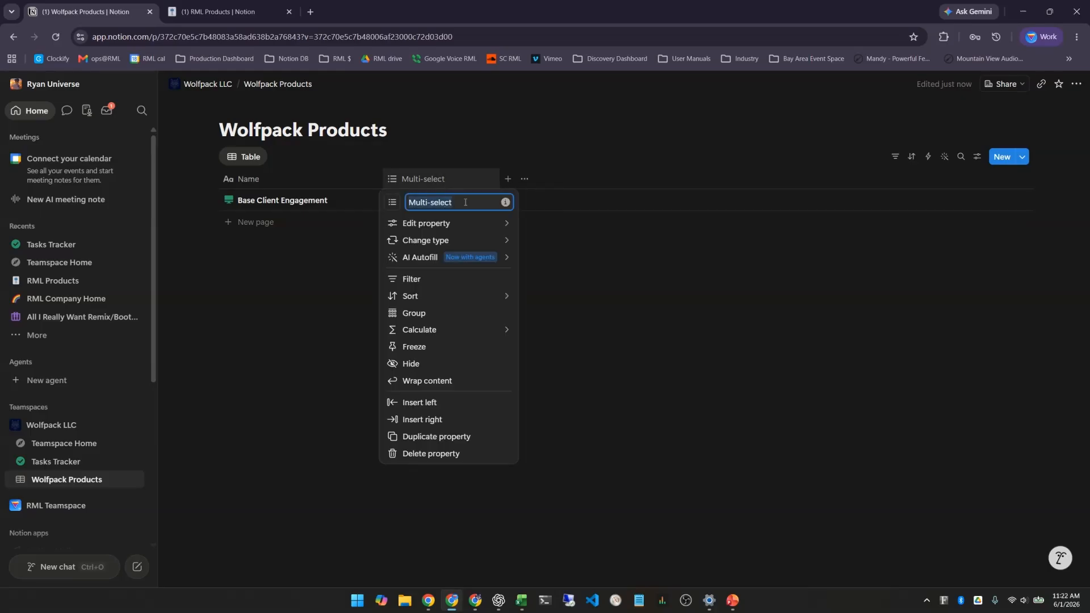
{"action": "type", "text": "Product Type"}
{"action": "left_click", "coordinate": [499, 241]}
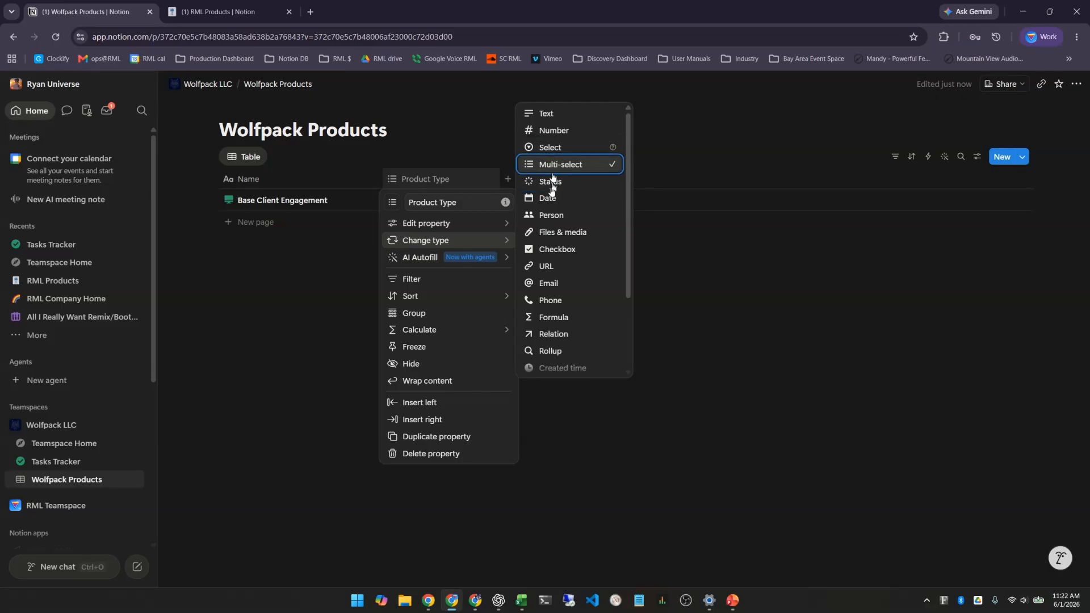
{"action": "key", "text": "Escape"}
{"action": "key", "text": "Escape"}
Create the option Consultant Hourly Project and assign it as the Product Type of Base Client Engagement
{"action": "left_click", "coordinate": [439, 198]}
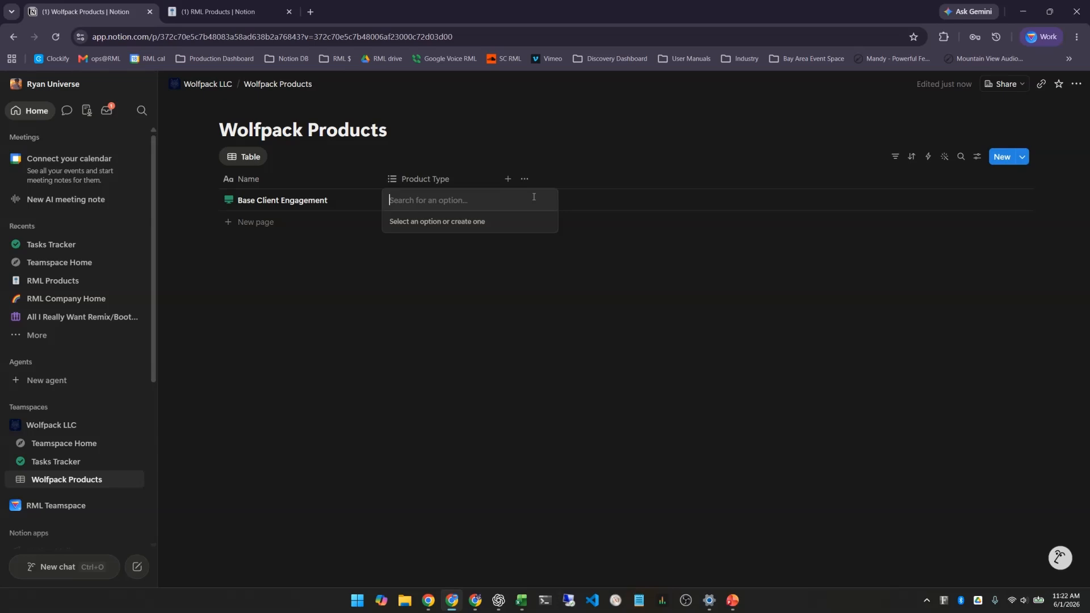
{"action": "type", "text": "Consultant Proj"}
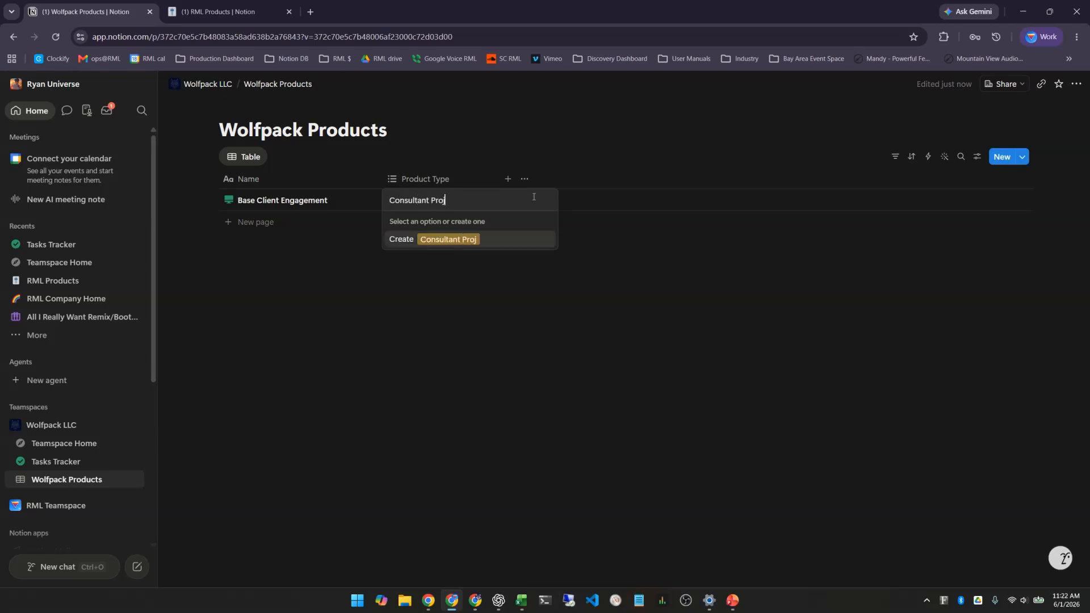
{"action": "key", "text": "BackSpace"}
{"action": "key", "text": "BackSpace"}
{"action": "key", "text": "BackSpace"}
{"action": "key", "text": "BackSpace"}
{"action": "type", "text": "Hourly Project"}
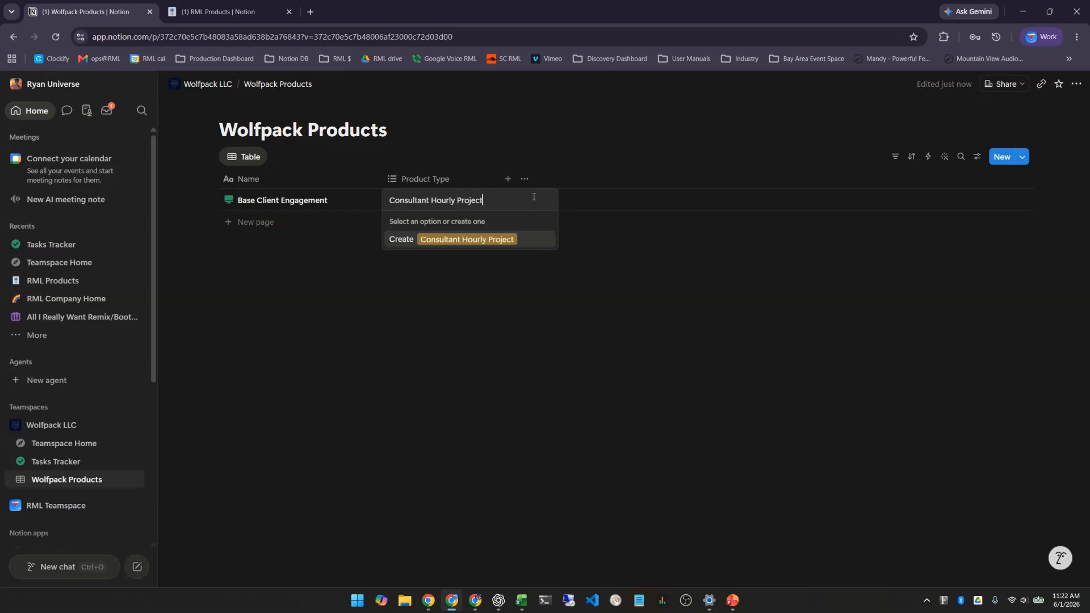
{"action": "key", "text": "Return"}
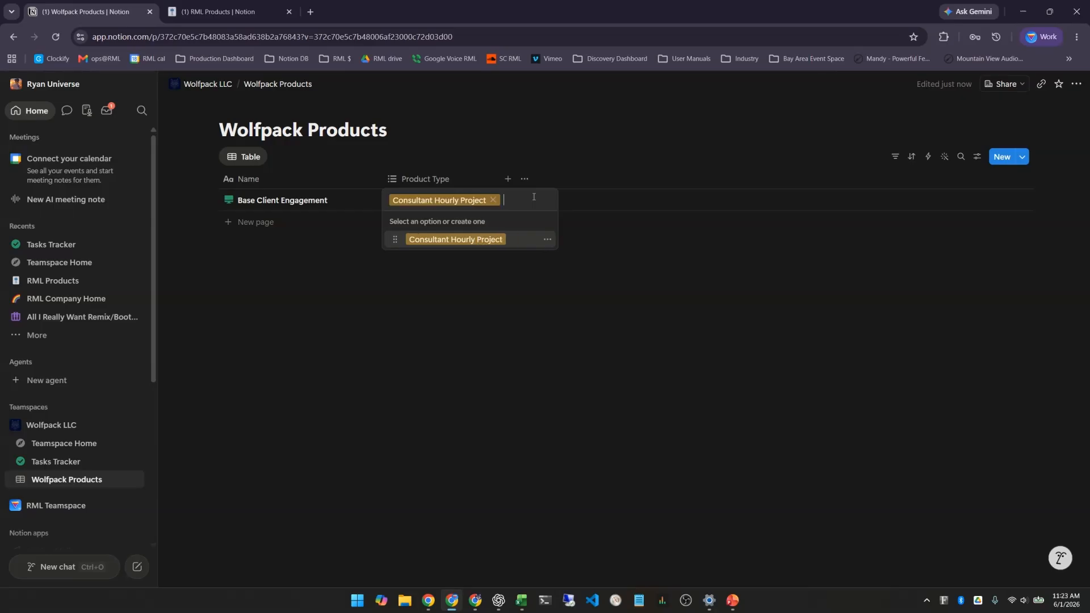
{"action": "left_click", "coordinate": [472, 294]}
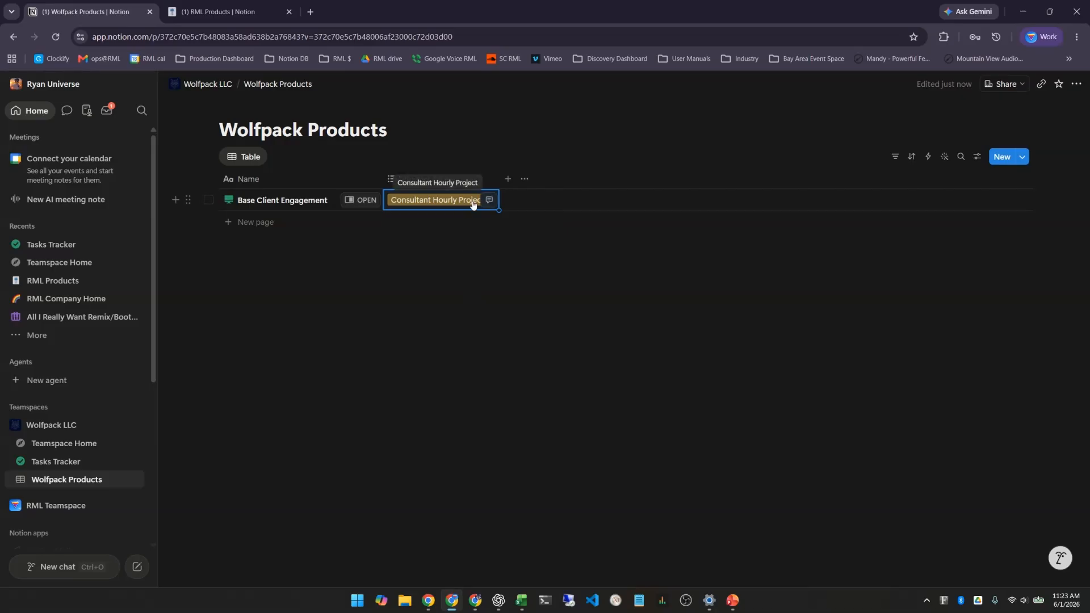
Duplicate the Base Client Engagement row and rename the copy as Project "Solo" Client Engagement
{"action": "left_click", "coordinate": [473, 203]}
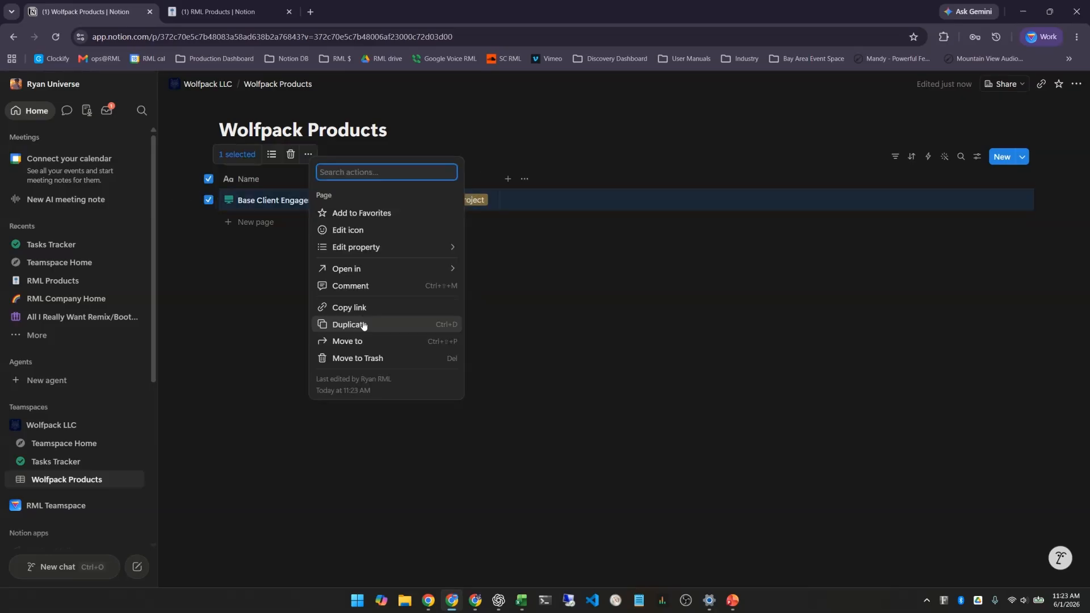
{"action": "left_click", "coordinate": [363, 325]}
{"action": "left_click", "coordinate": [269, 224]}
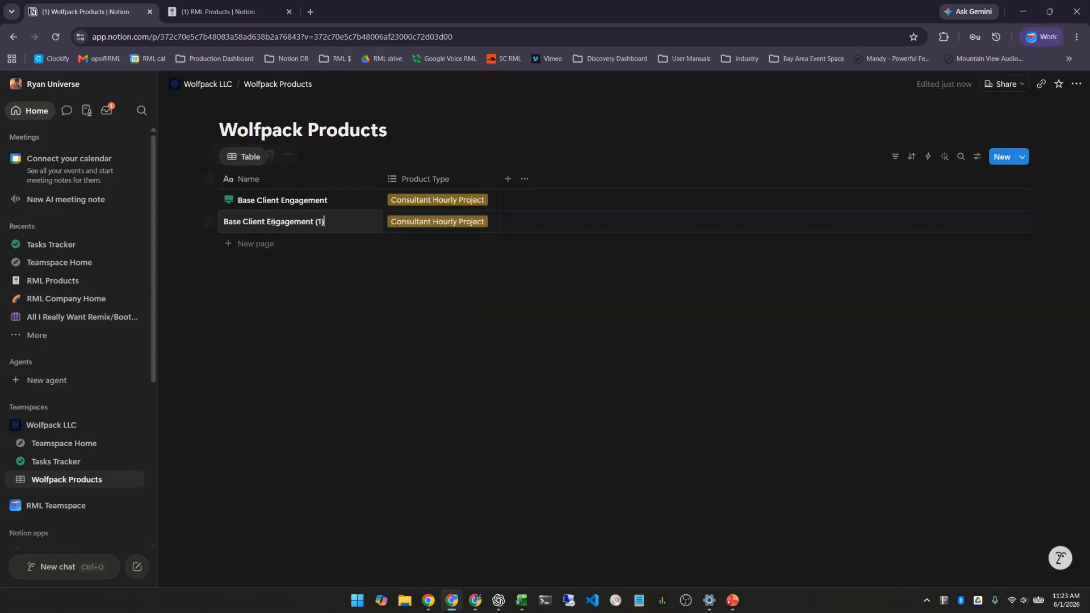
{"action": "key", "text": "ctrl+a"}
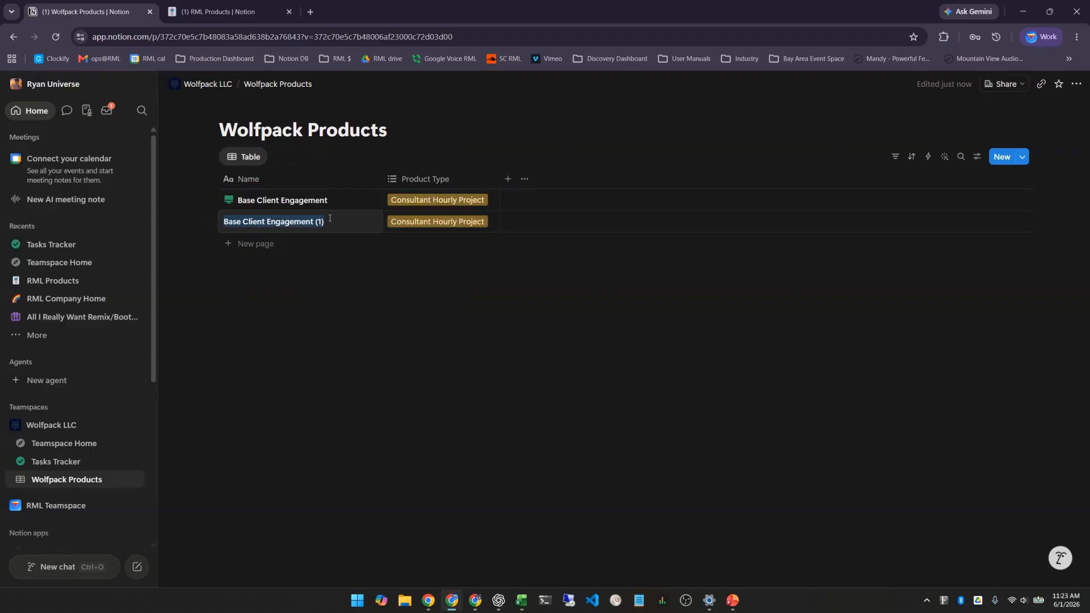
{"action": "key", "text": "BackSpace"}
{"action": "type", "text": "Pro"}
{"action": "key", "text": "BackSpace"}
{"action": "key", "text": "BackSpace"}
{"action": "key", "text": "BackSpace"}
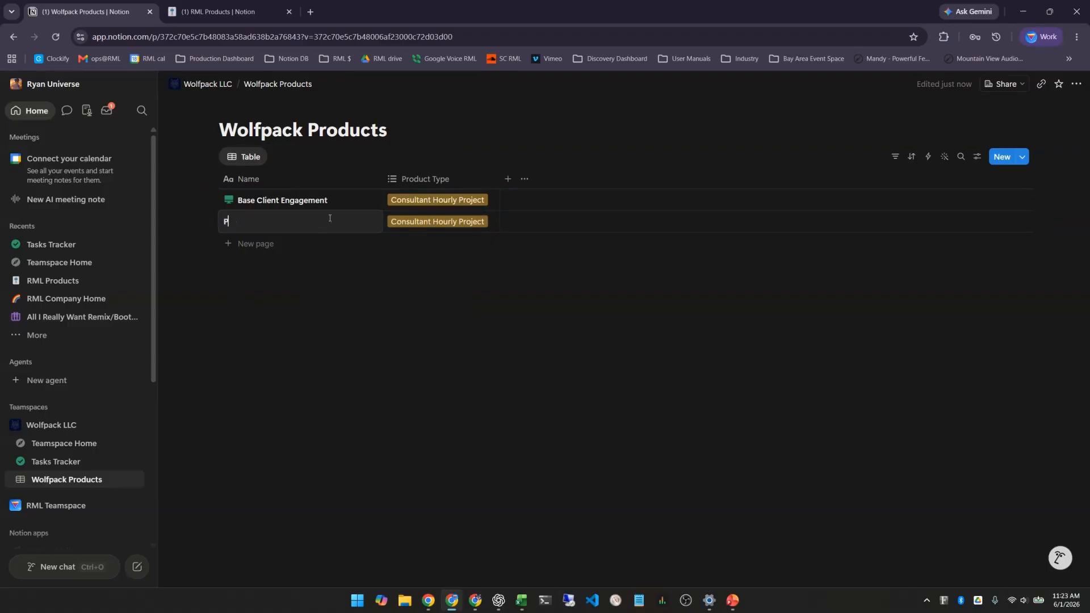
{"action": "type", "text": "Project \"Solo\" Client Engagement"}
{"action": "key", "text": "Tab"}
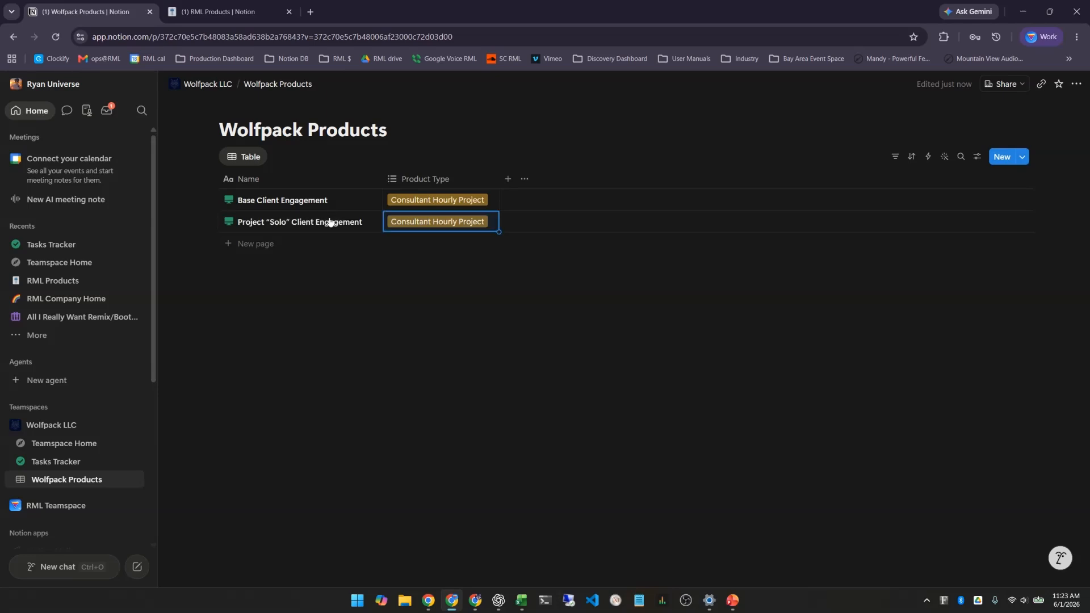
Create the option Consultant Monthly Project and add it to the Product Type of Project "Solo" Client Engagement
{"action": "left_click", "coordinate": [475, 222]}
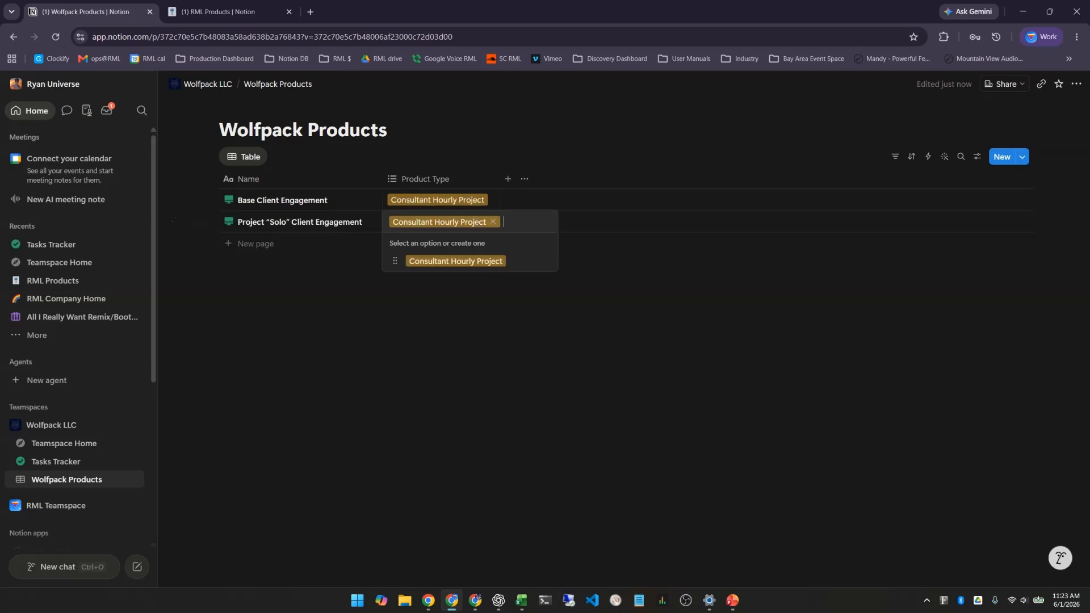
{"action": "type", "text": "Consultant"}
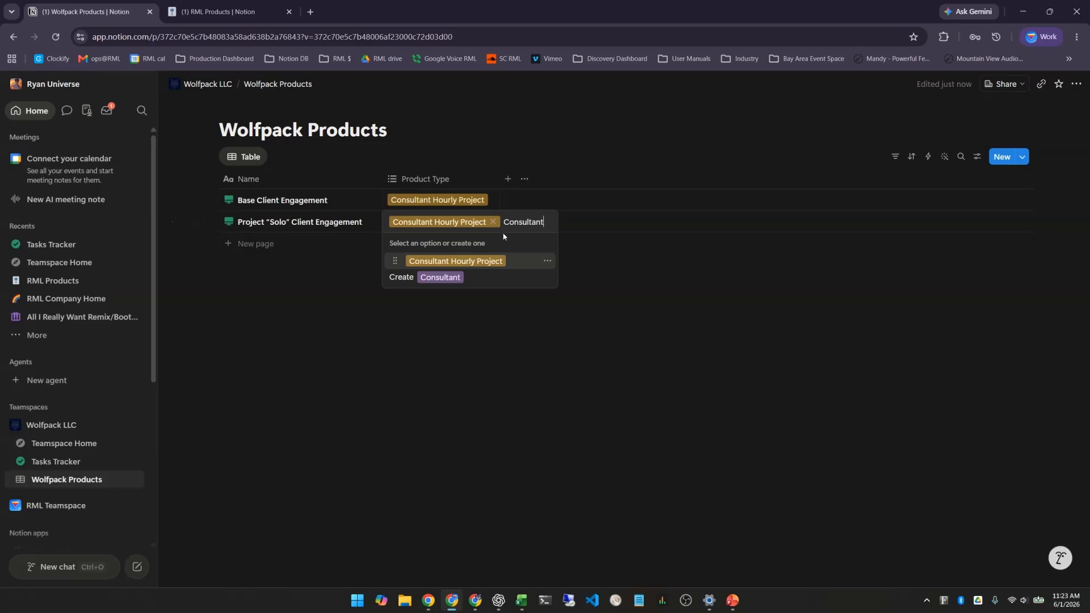
{"action": "type", "text": " Month"}
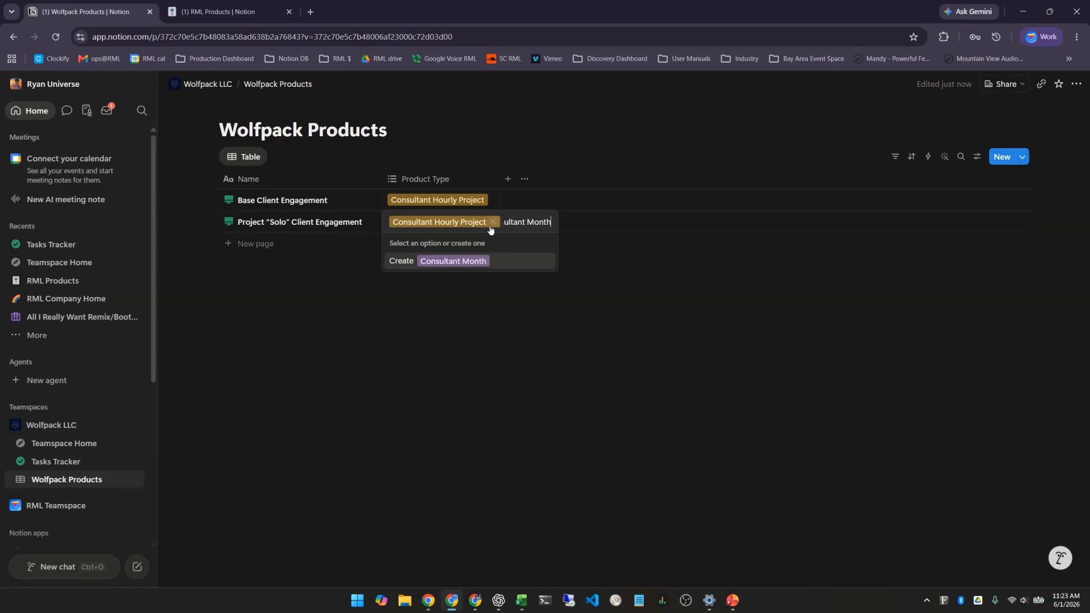
{"action": "type", "text": "ly Project"}
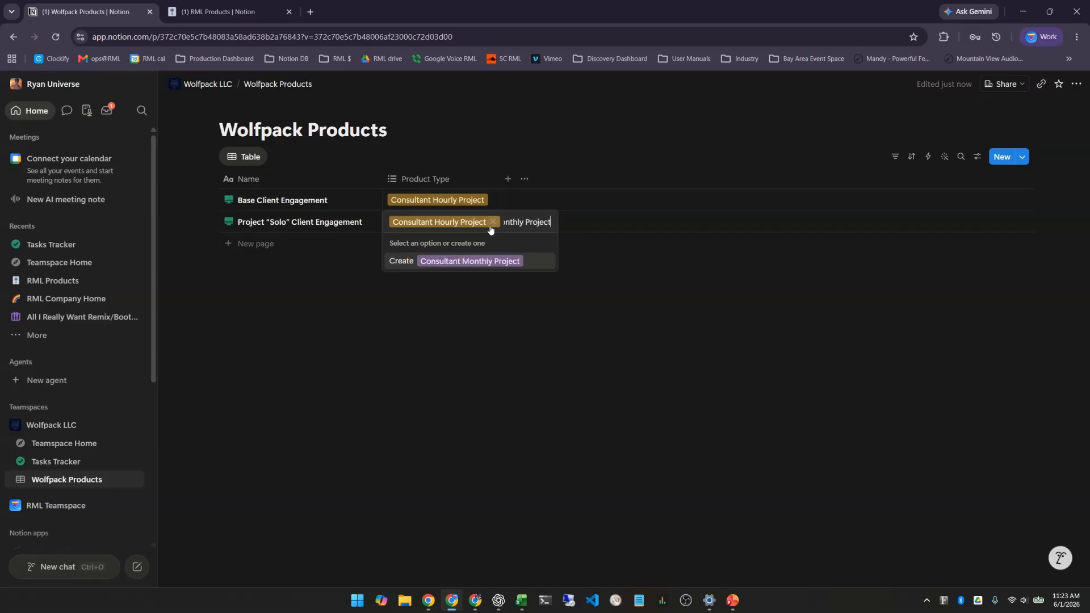
{"action": "key", "text": "Return"}
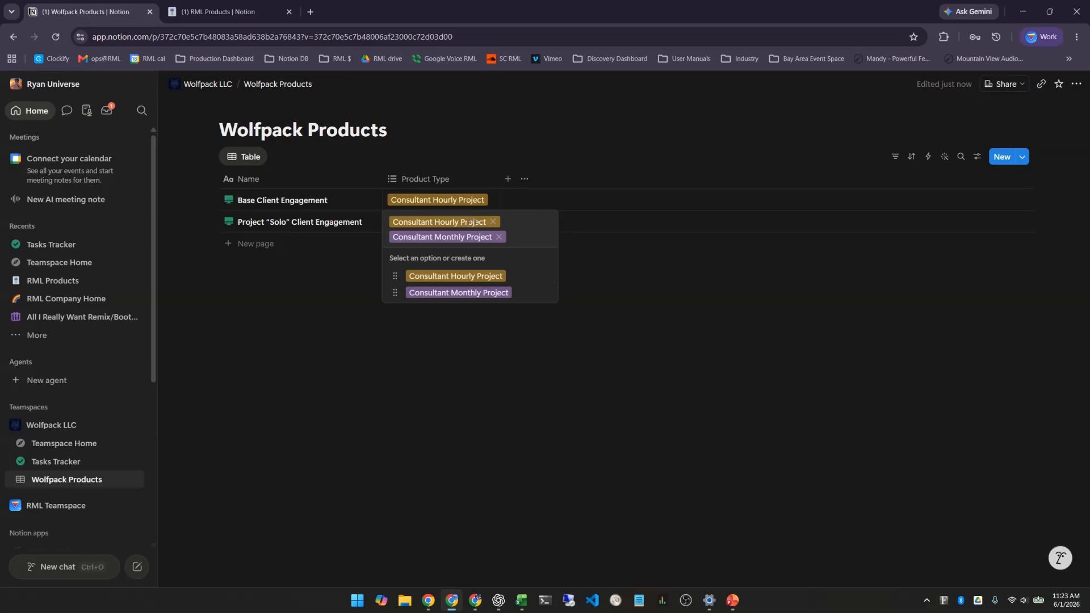
{"action": "key", "text": "Escape"}
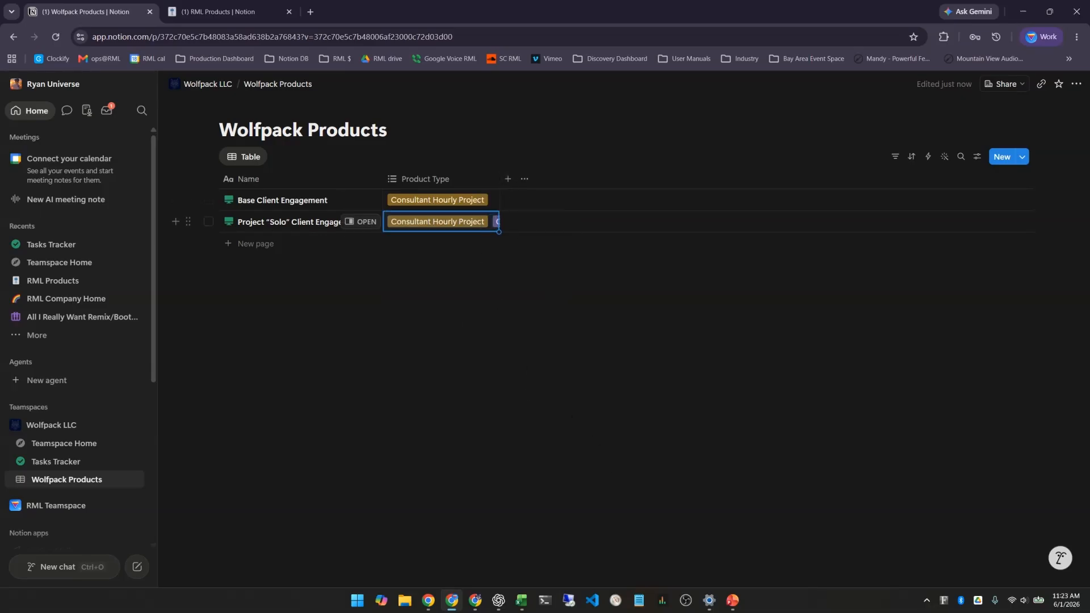
Remove Consultant Hourly Project from the Product Type of Project "Solo" Client Engagement
{"action": "left_click", "coordinate": [476, 230]}
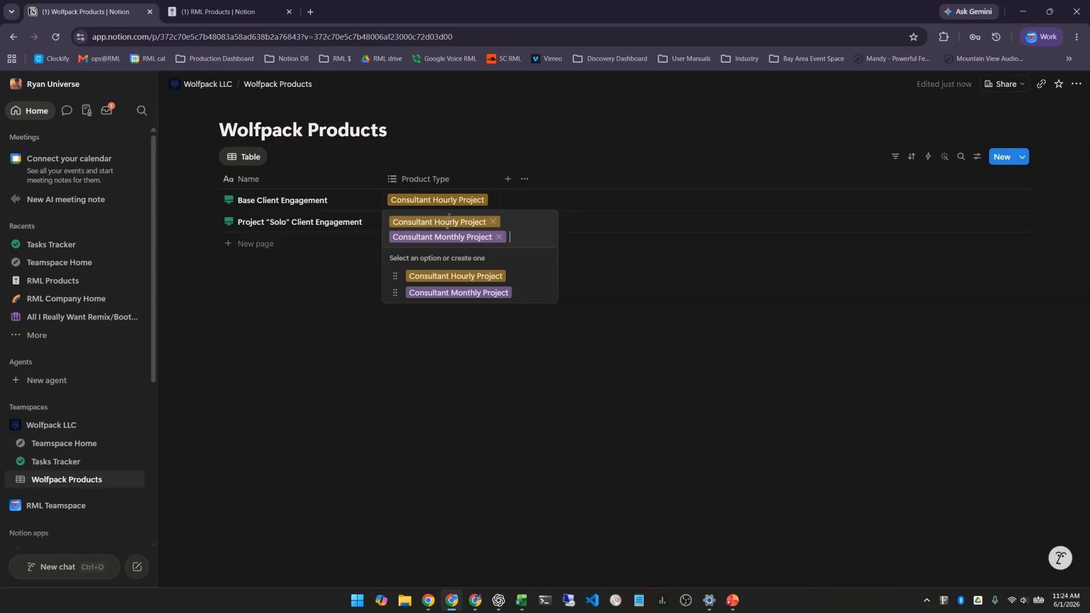
{"action": "left_click", "coordinate": [492, 222]}
{"action": "key", "text": "Escape"}
Change the Product Type property from multi-select to the single-choice Select type
{"action": "left_click", "coordinate": [460, 188]}
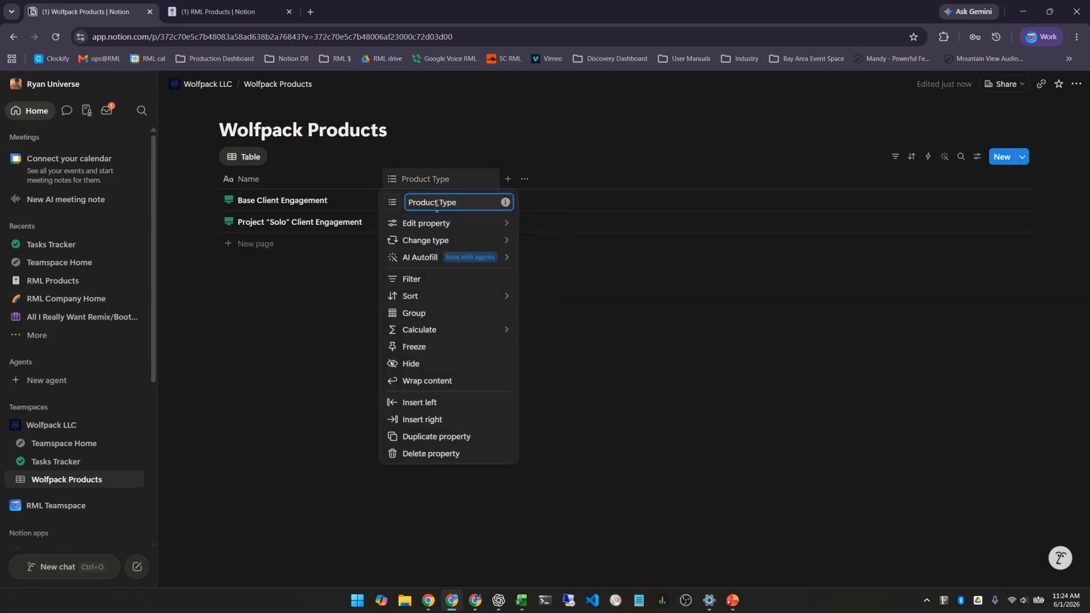
{"action": "mouse_move", "coordinate": [443, 242]}
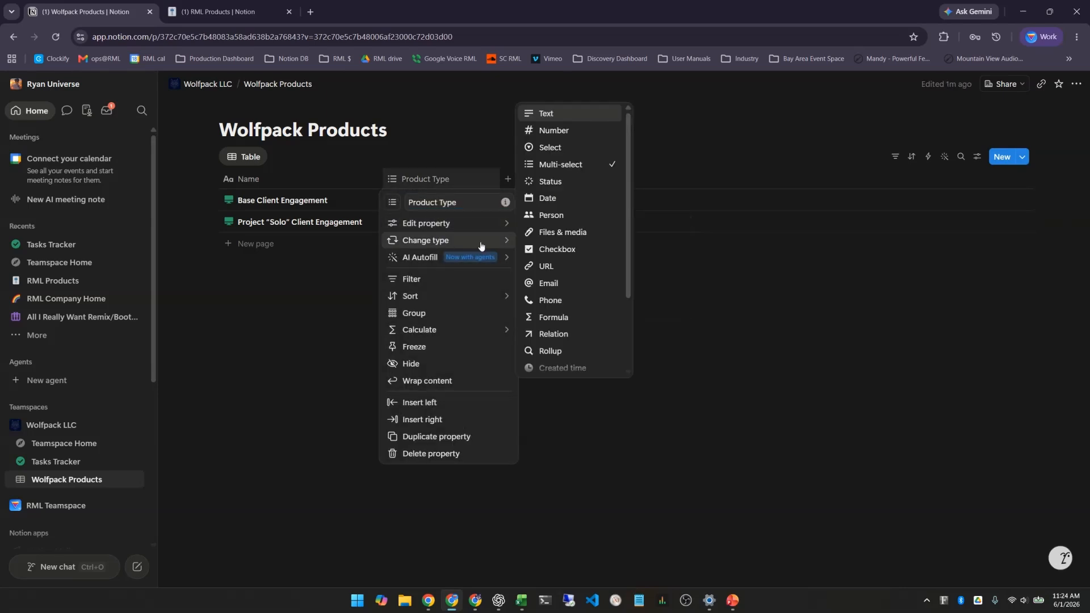
{"action": "left_click", "coordinate": [575, 149]}
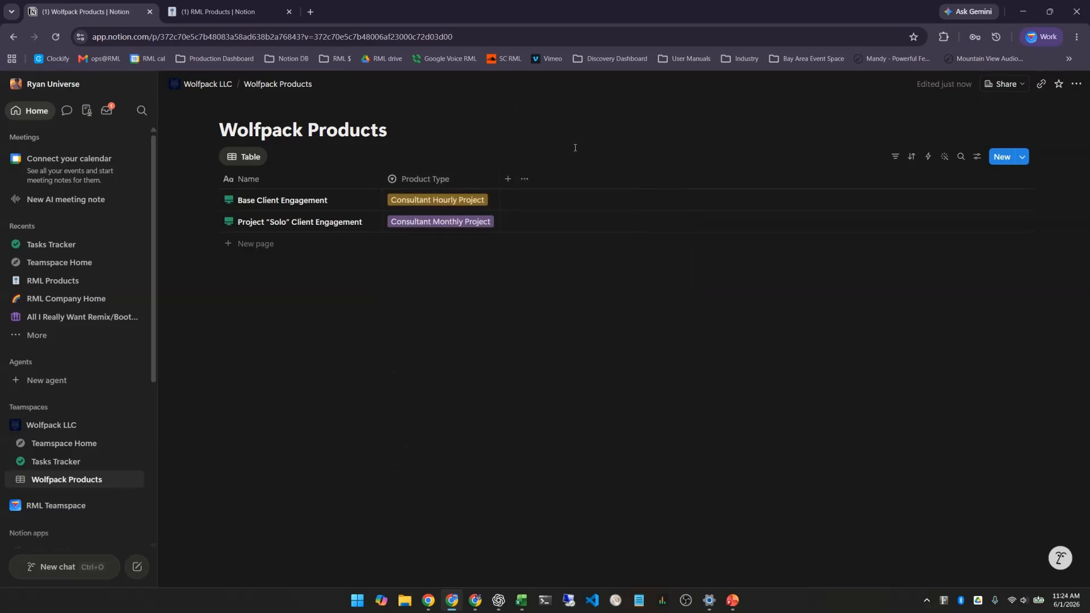
Switch the Product Type of Project "Solo" Client Engagement to Consultant Hourly Project and back to Consultant Monthly Project
{"action": "left_click", "coordinate": [471, 222]}
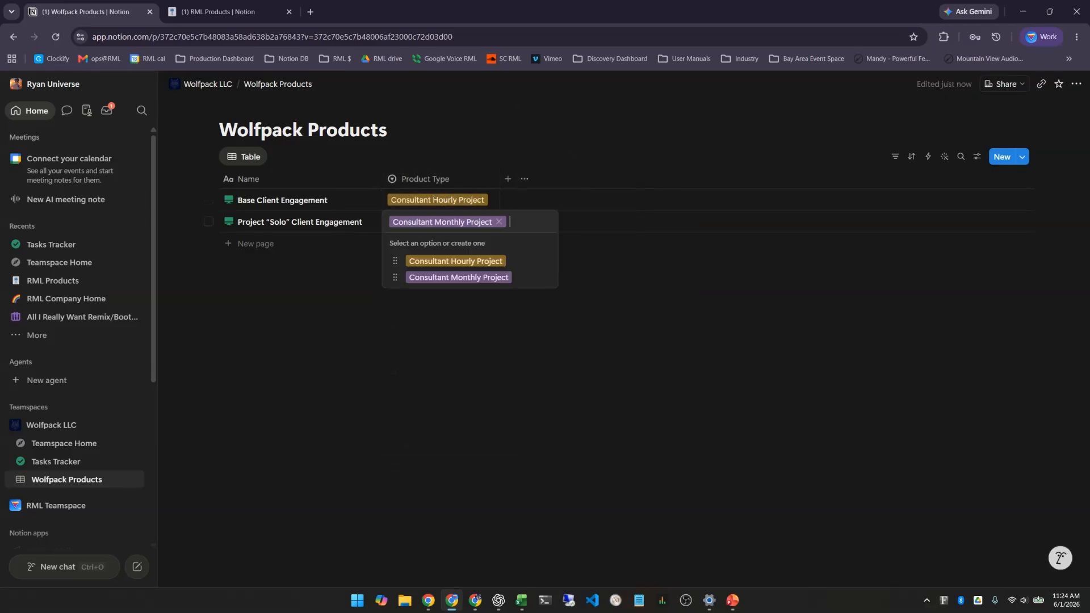
{"action": "left_click", "coordinate": [477, 259]}
{"action": "left_click", "coordinate": [462, 222]}
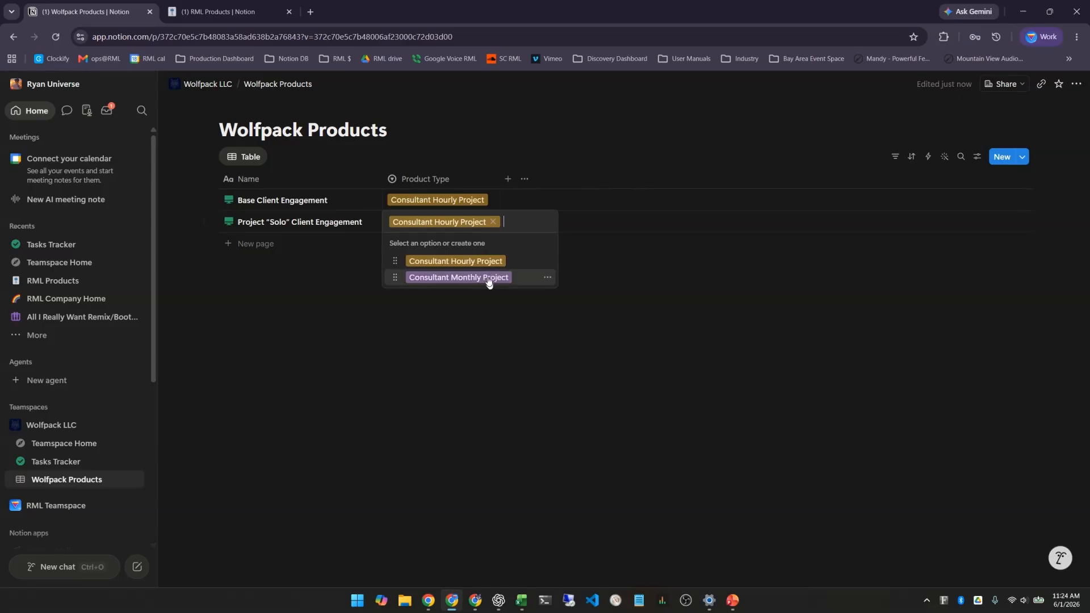
{"action": "left_click", "coordinate": [491, 279]}
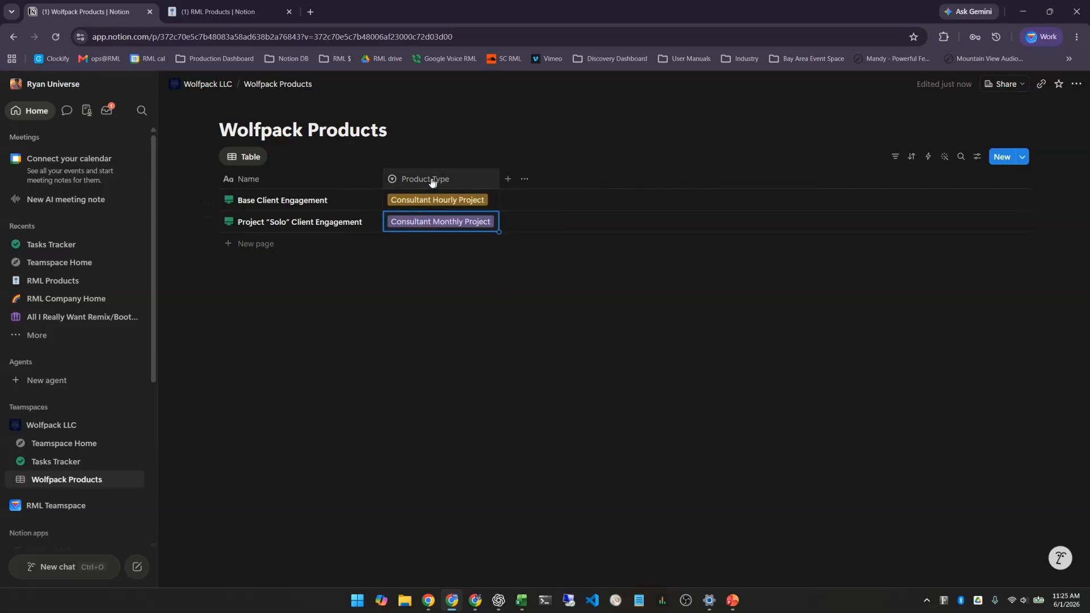
Close the RML Products browser tab and duplicate the Project "Solo" Client Engagement row
{"action": "left_click", "coordinate": [289, 11]}
{"action": "left_click", "coordinate": [208, 221]}
{"action": "left_click", "coordinate": [309, 154]}
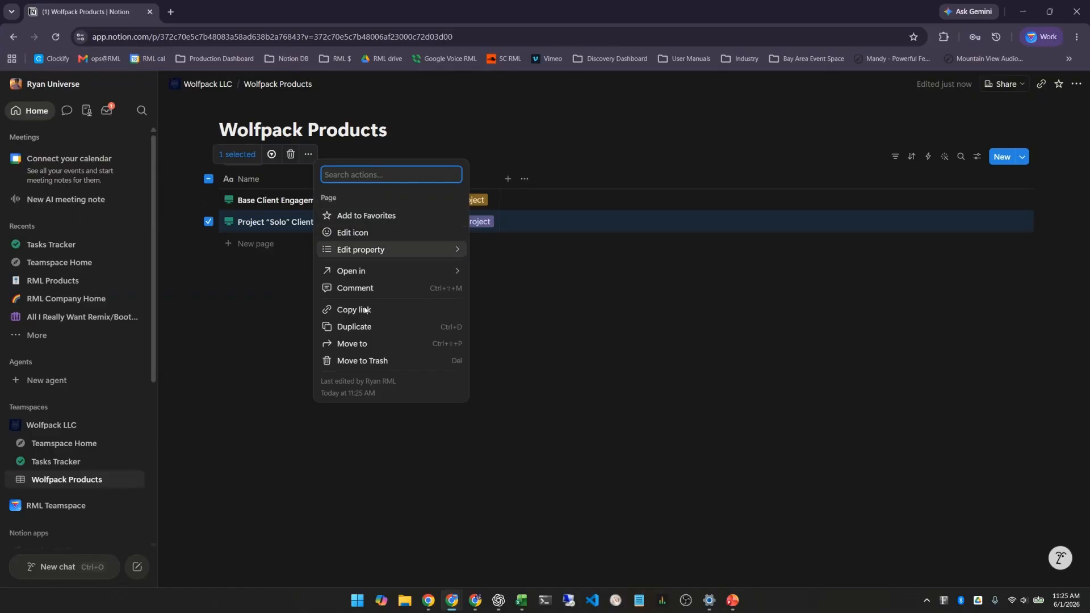
{"action": "left_click", "coordinate": [357, 325]}
Rename the duplicated "Solo" row as Project "Focus" Client Engagement
{"action": "left_click", "coordinate": [279, 243]}
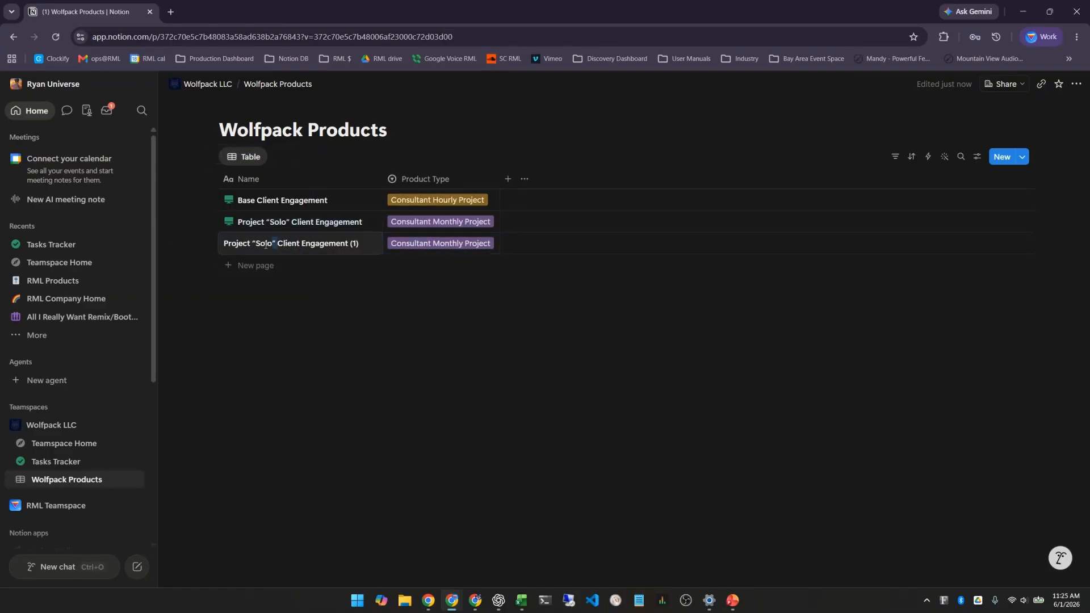
{"action": "key", "text": "Delete"}
{"action": "key", "text": "Delete"}
{"action": "key", "text": "BackSpace"}
{"action": "key", "text": "BackSpace"}
{"action": "type", "text": "Focus"}
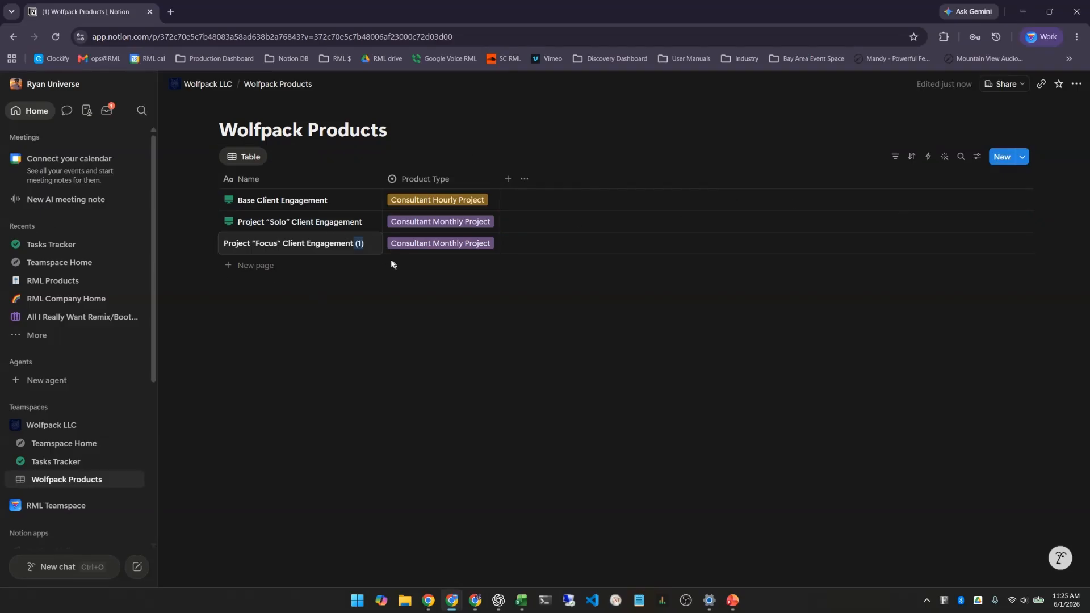
{"action": "key", "text": "BackSpace"}
{"action": "key", "text": "Escape"}
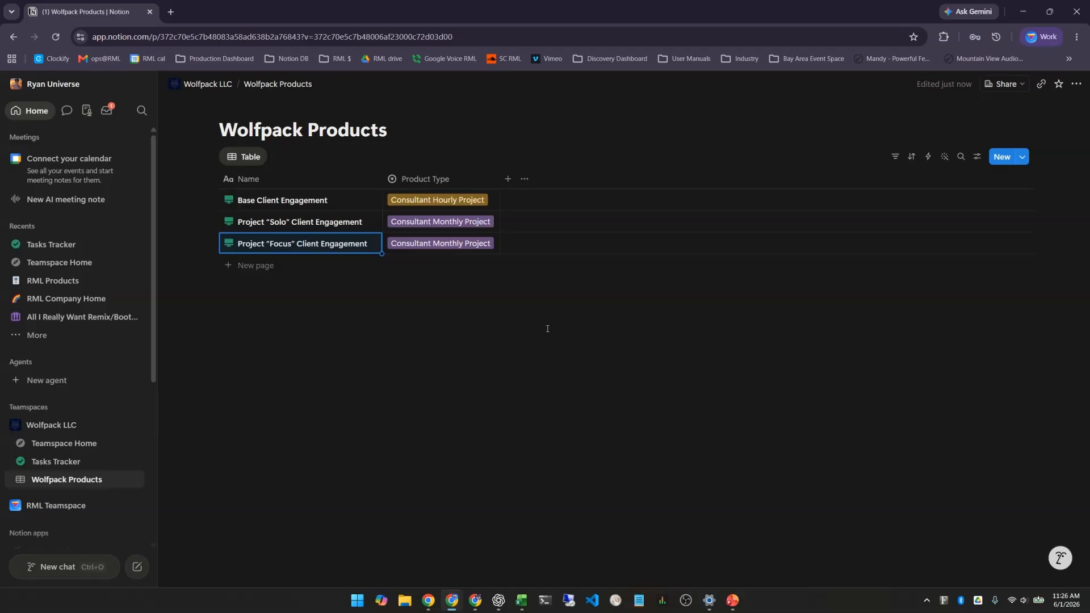
Add a number property named Monthly Rate to the Wolfpack Products table
{"action": "left_click", "coordinate": [508, 179]}
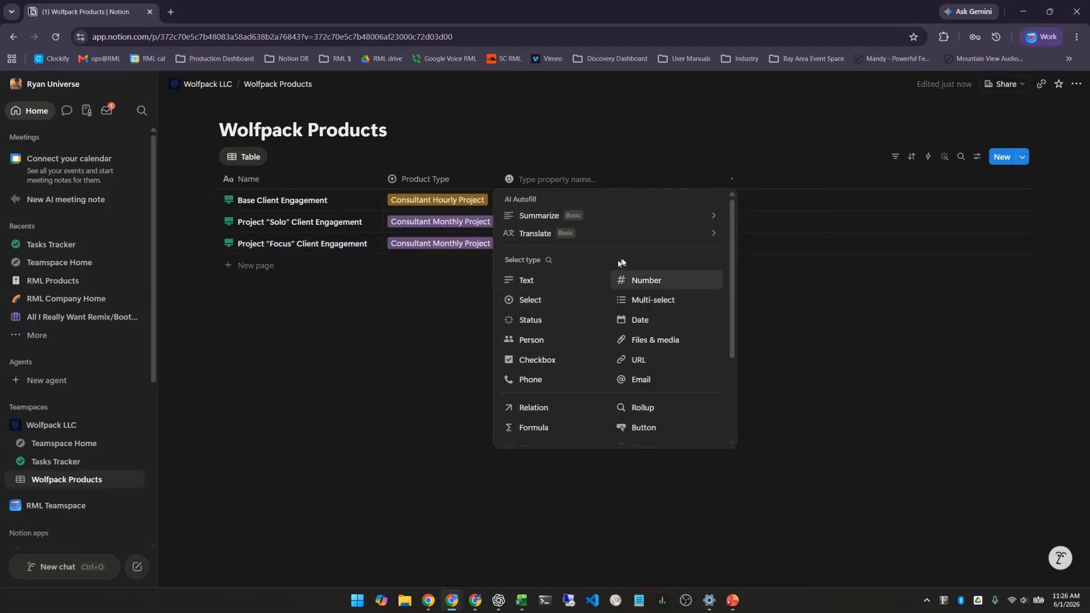
{"action": "left_click", "coordinate": [645, 287]}
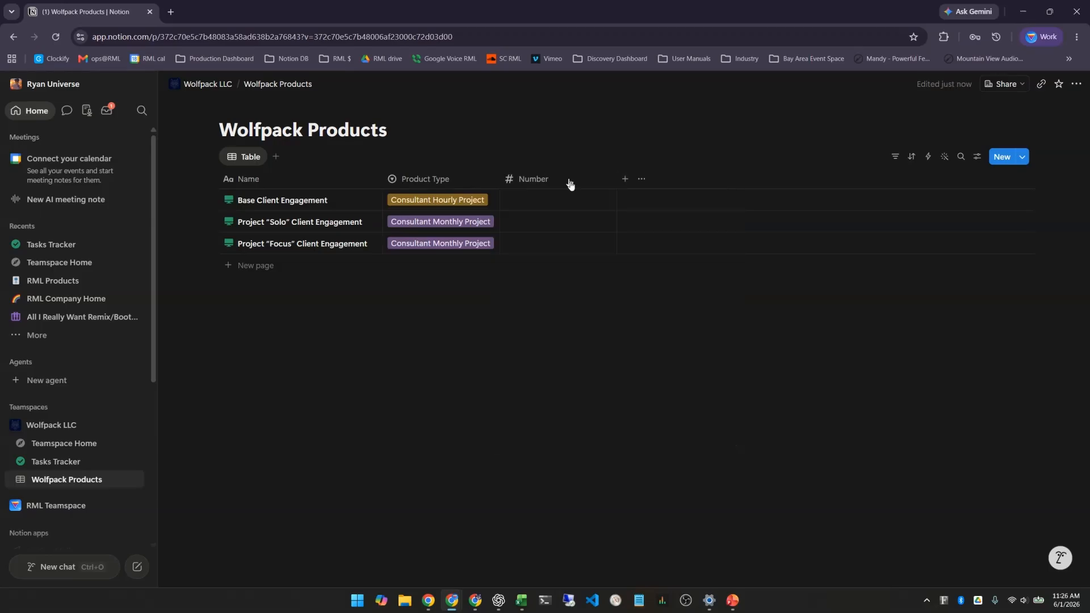
{"action": "left_click", "coordinate": [559, 179]}
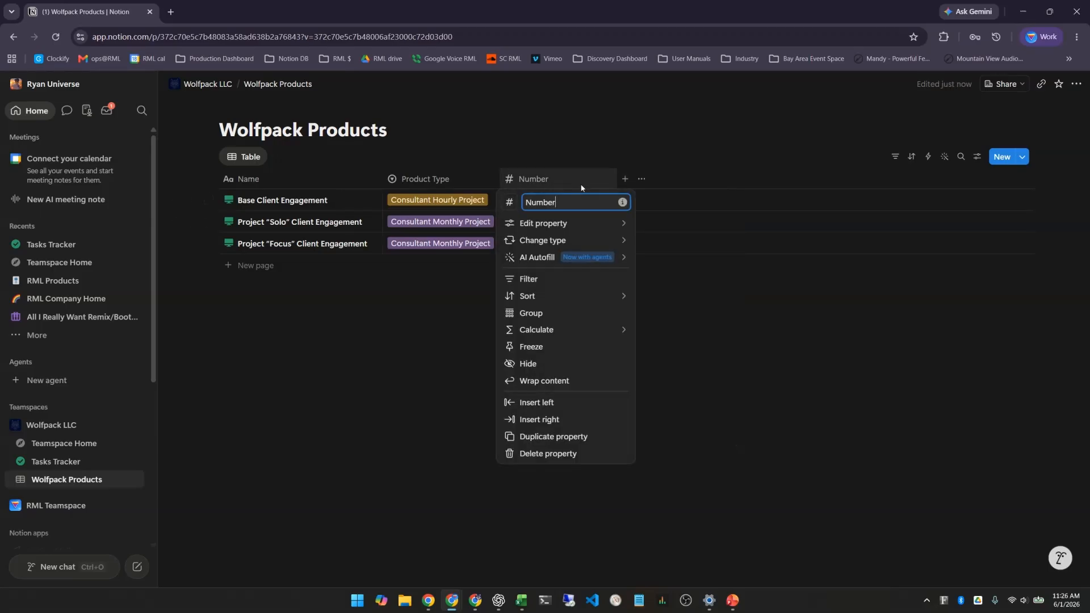
{"action": "type", "text": "Monthly Rate"}
Search the icons for money and give the Monthly Rate property a coins icon
{"action": "left_click", "coordinate": [509, 202]}
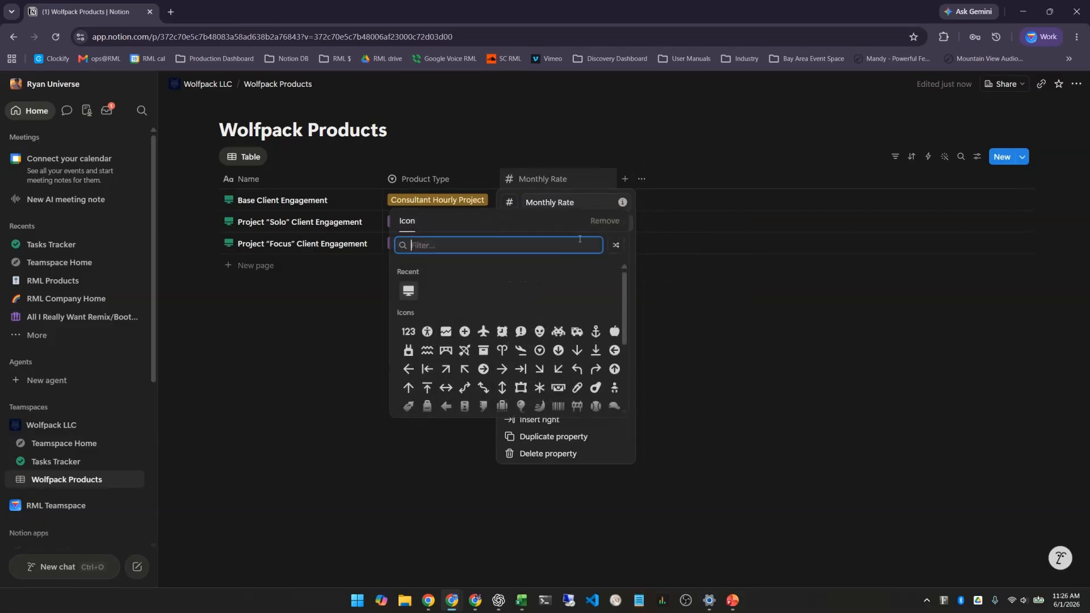
{"action": "type", "text": "money"}
{"action": "left_click", "coordinate": [501, 274]}
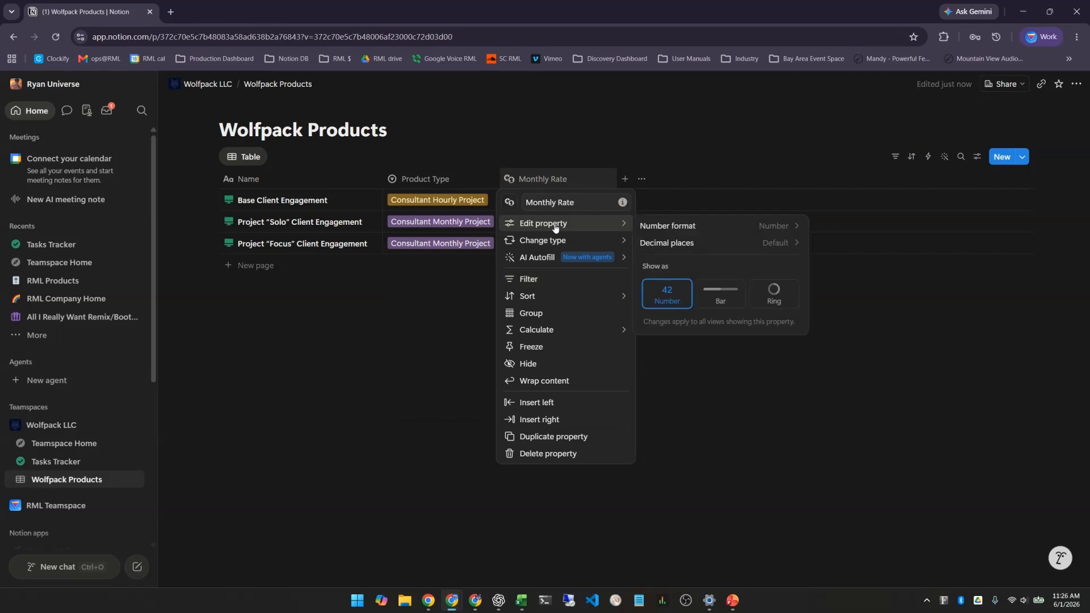
Format the Monthly Rate property as US Dollar with 0 decimal places
{"action": "mouse_move", "coordinate": [625, 224]}
{"action": "left_click", "coordinate": [727, 226]}
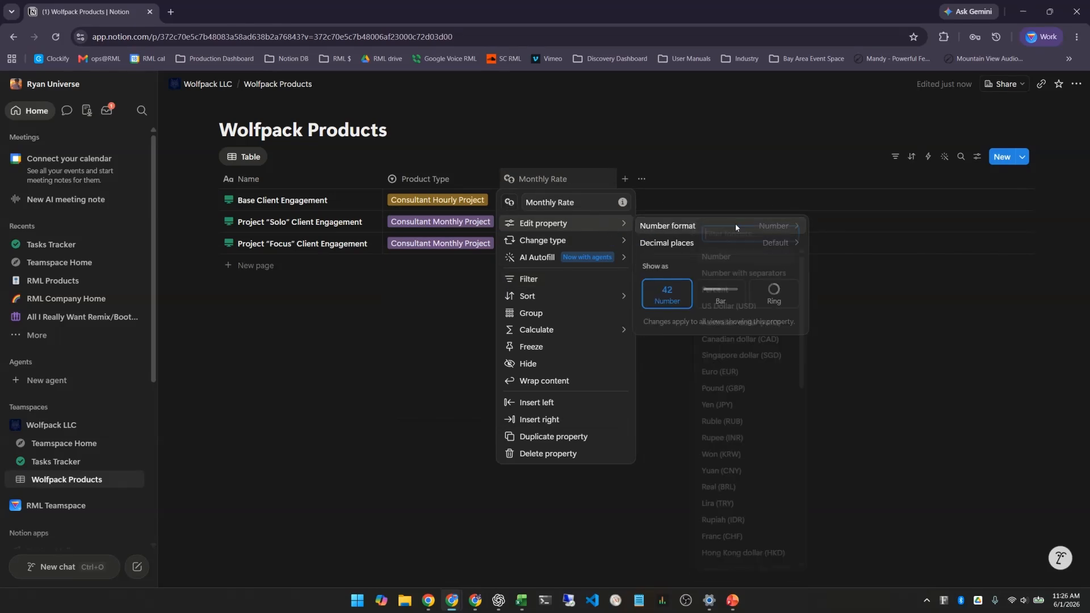
{"action": "left_click", "coordinate": [729, 310]}
{"action": "left_click", "coordinate": [711, 244]}
{"action": "left_click", "coordinate": [710, 277]}
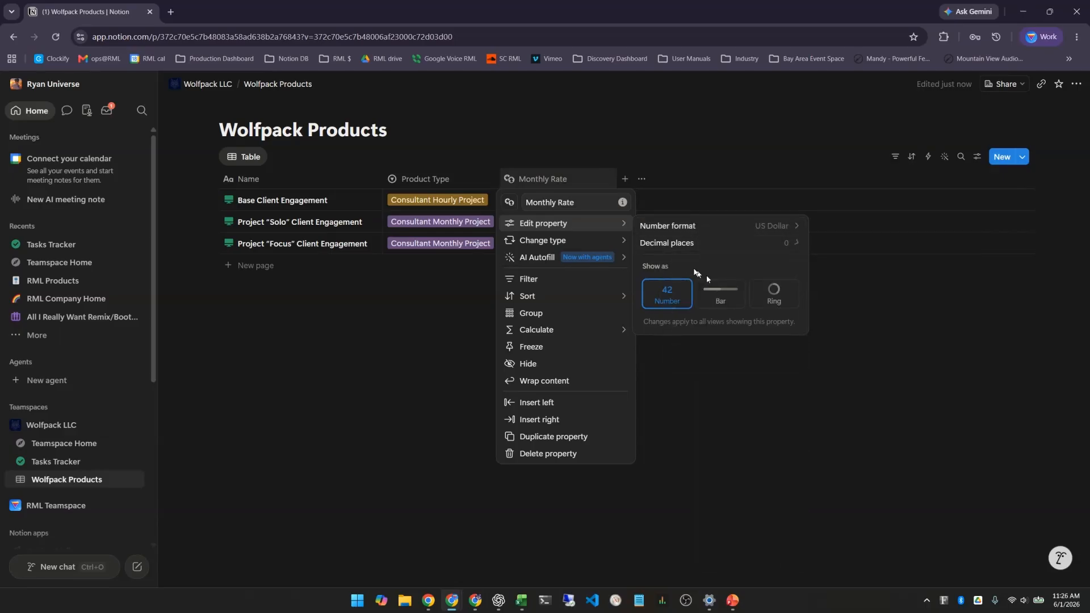
{"action": "left_click", "coordinate": [321, 208]}
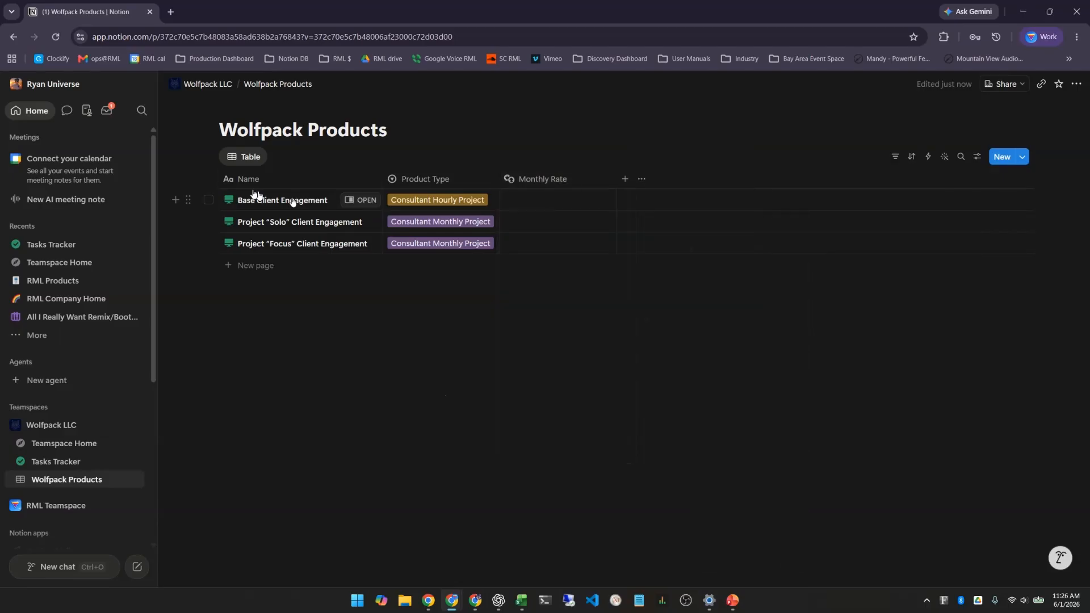
Set the Monthly Rate of Base Client Engagement to $3,000
{"action": "left_click", "coordinate": [496, 208]}
{"action": "left_click", "coordinate": [540, 244]}
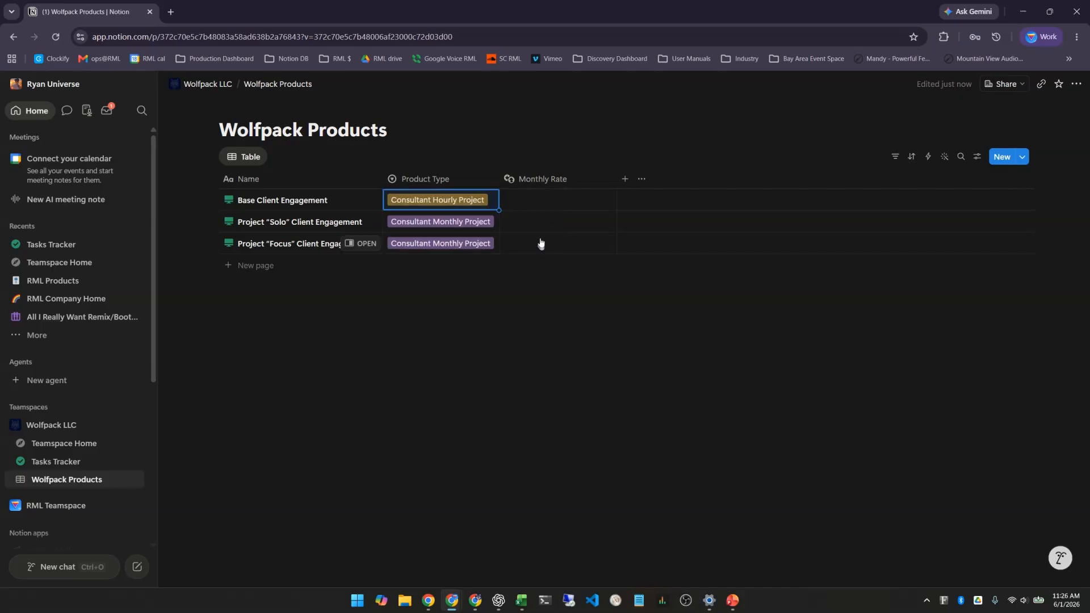
{"action": "left_click", "coordinate": [547, 199]}
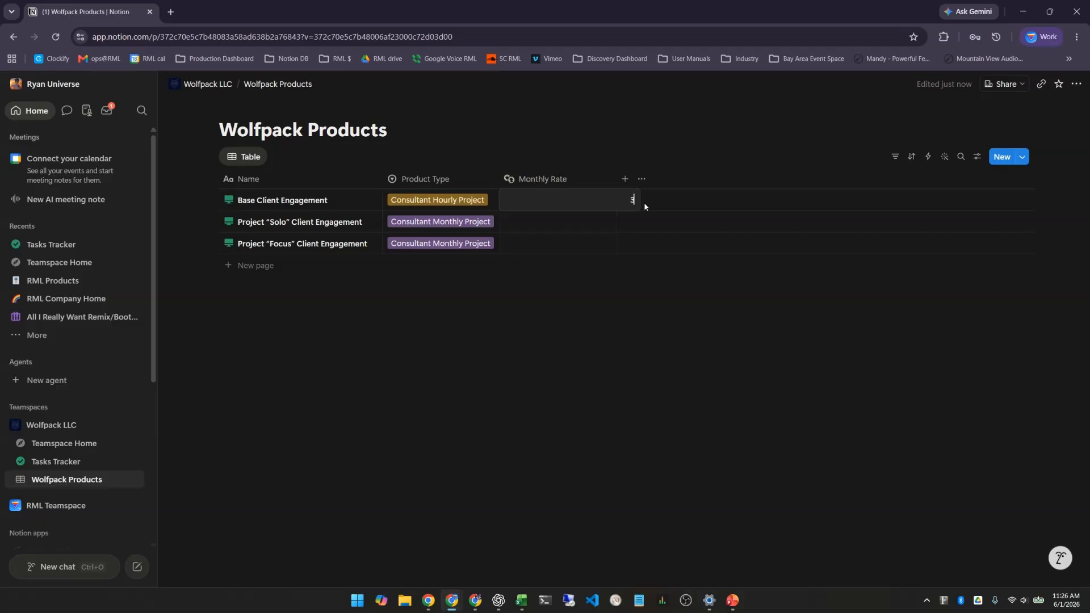
{"action": "type", "text": "3,00"}
{"action": "type", "text": "000"}
{"action": "key", "text": "Return"}
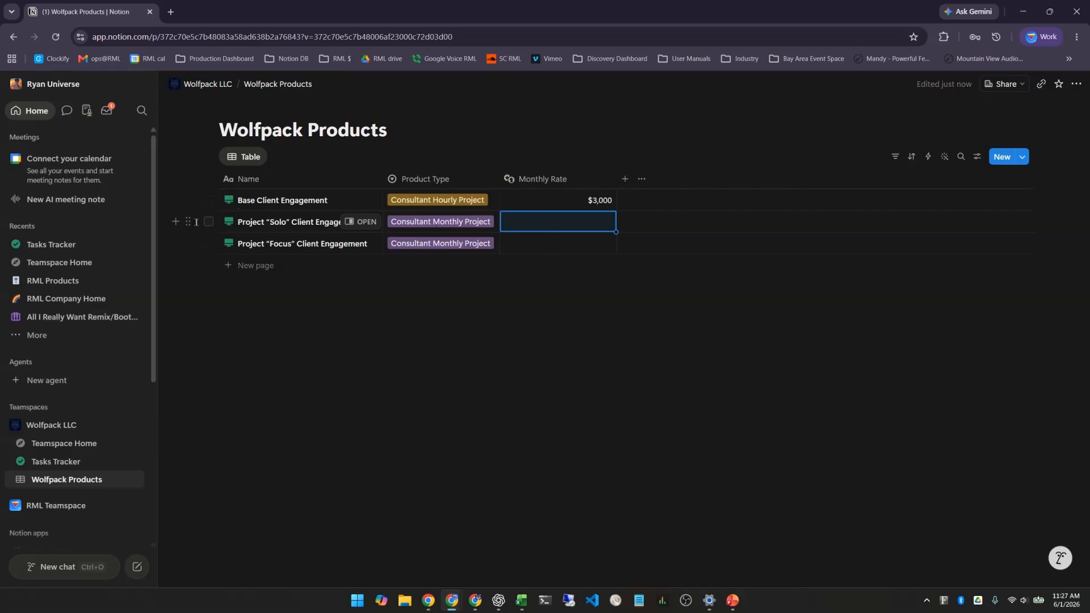
Move the Project "Solo" row below Project "Focus" and set their monthly rates to $12,000 for "Solo" and $10,600 for "Focus"
{"action": "left_click_drag", "start_coordinate": [188, 221], "coordinate": [192, 249]}
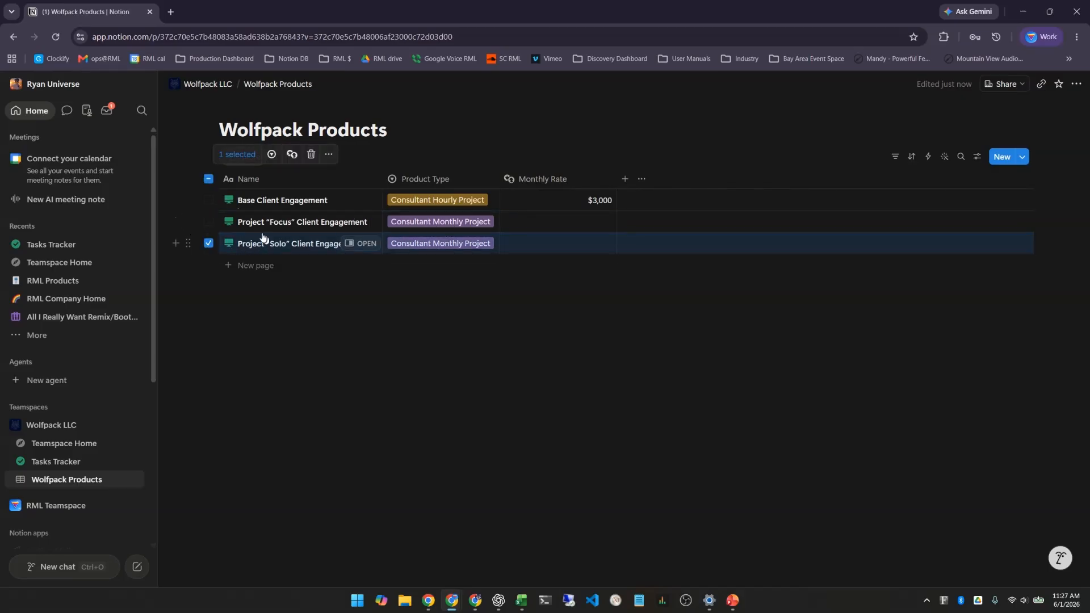
{"action": "left_click", "coordinate": [571, 224]}
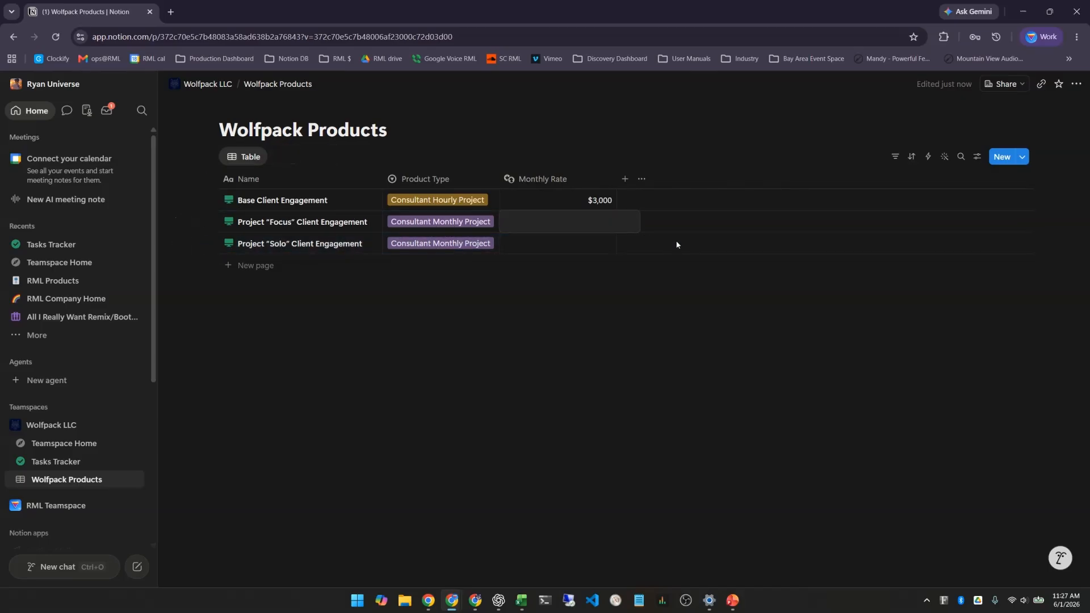
{"action": "type", "text": "10600"}
{"action": "key", "text": "Return"}
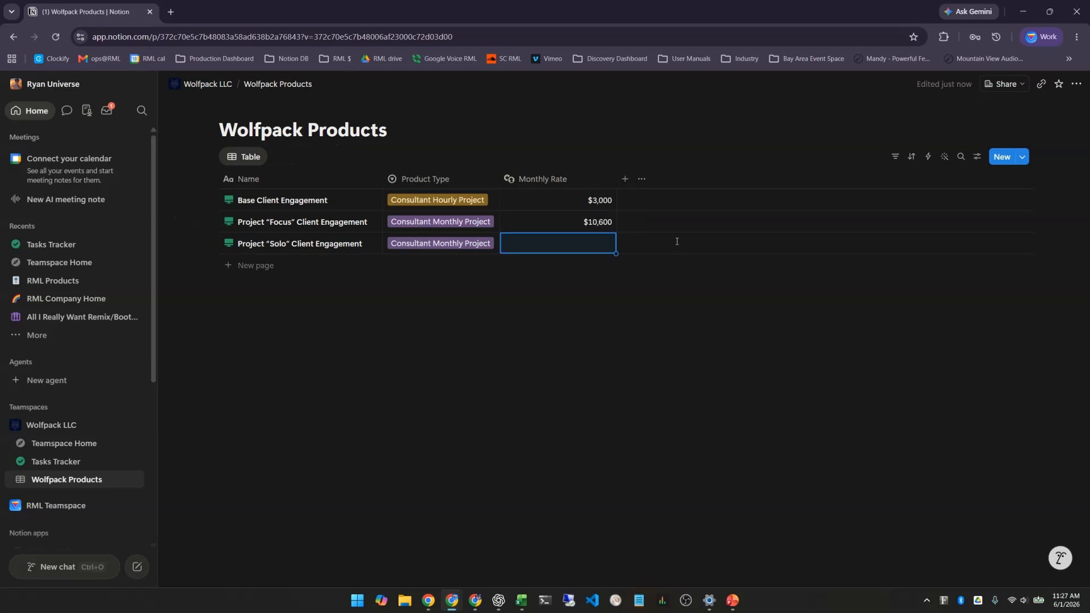
{"action": "type", "text": "12000"}
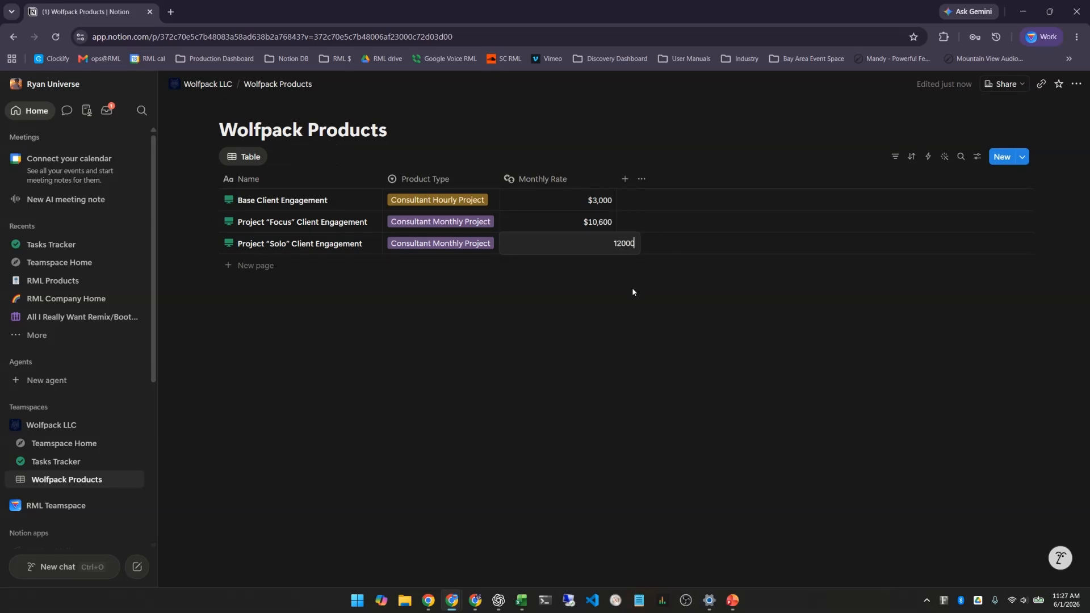
{"action": "key", "text": "Return"}
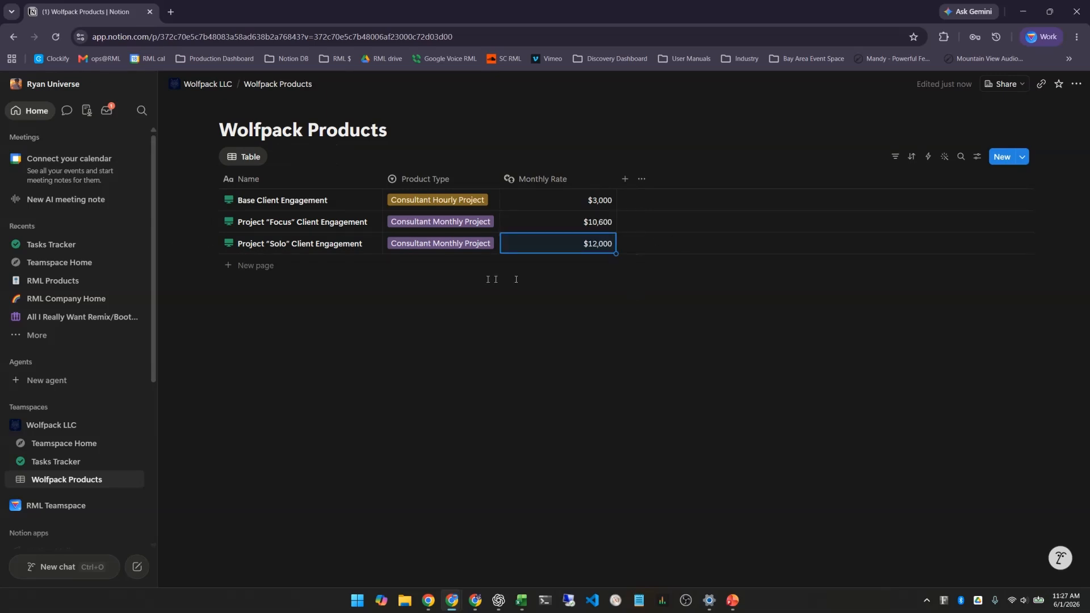
Add a number property named Product Hours Per Week to the Wolfpack Products table
{"action": "left_click", "coordinate": [624, 179]}
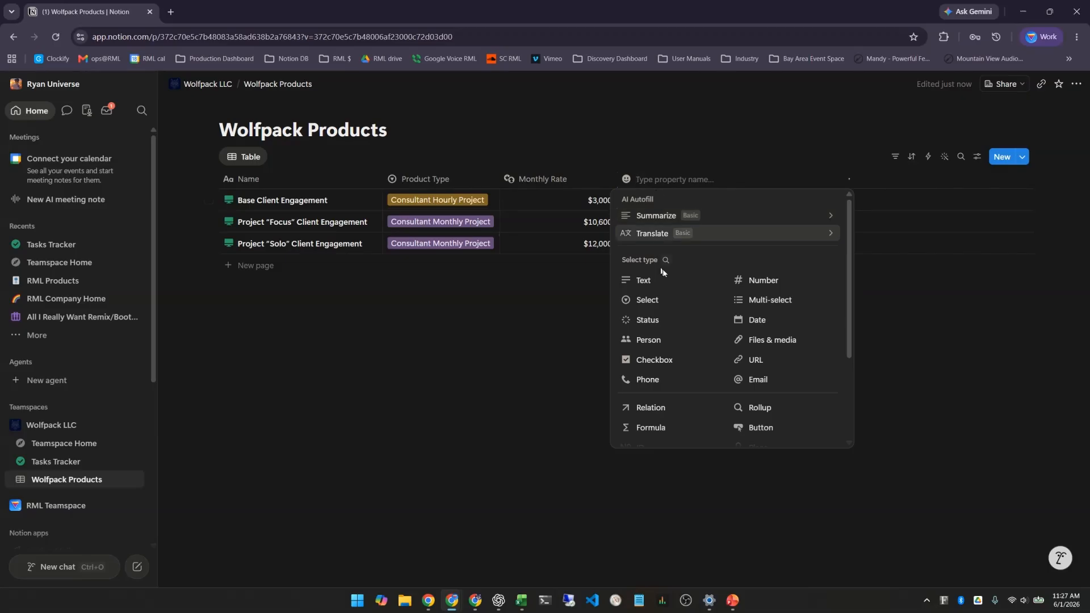
{"action": "left_click", "coordinate": [763, 280]}
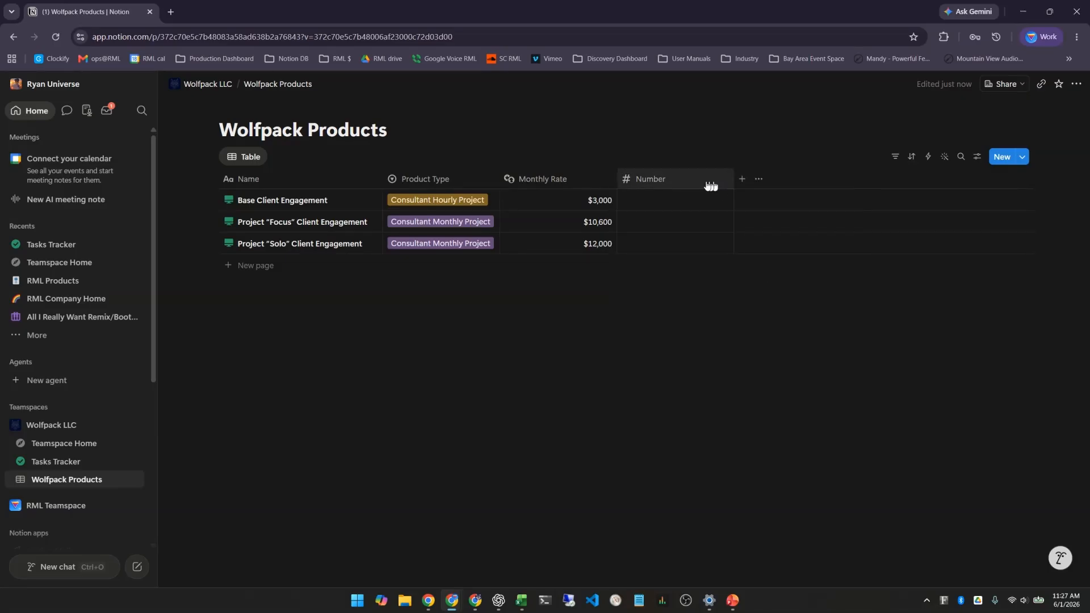
{"action": "left_click", "coordinate": [647, 178]}
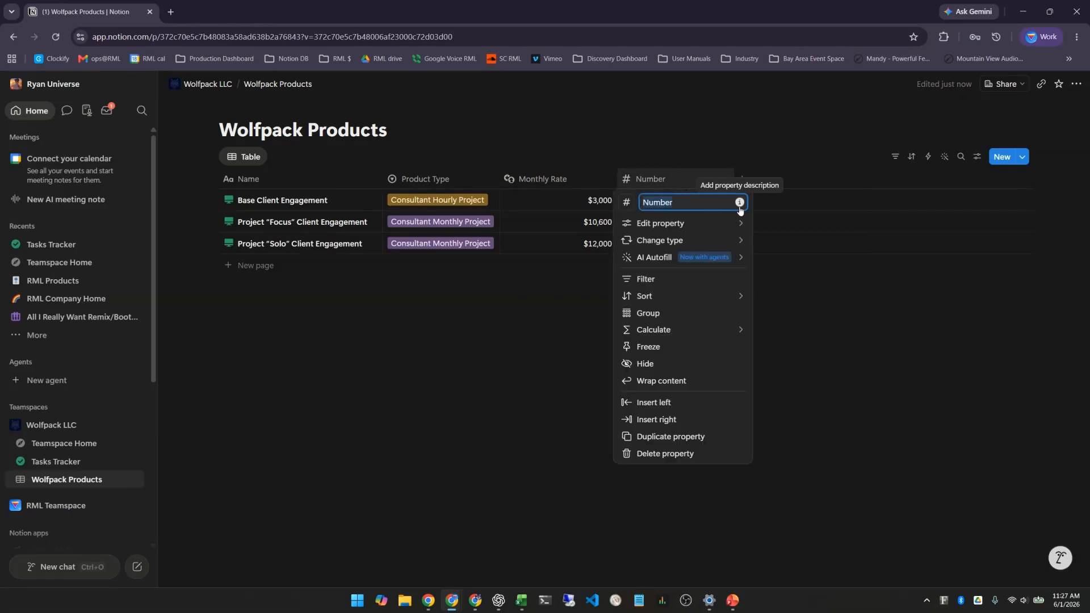
{"action": "type", "text": "Hours per Week"}
{"action": "key", "text": "ctrl+a"}
{"action": "type", "text": "Product Hours Per Week"}
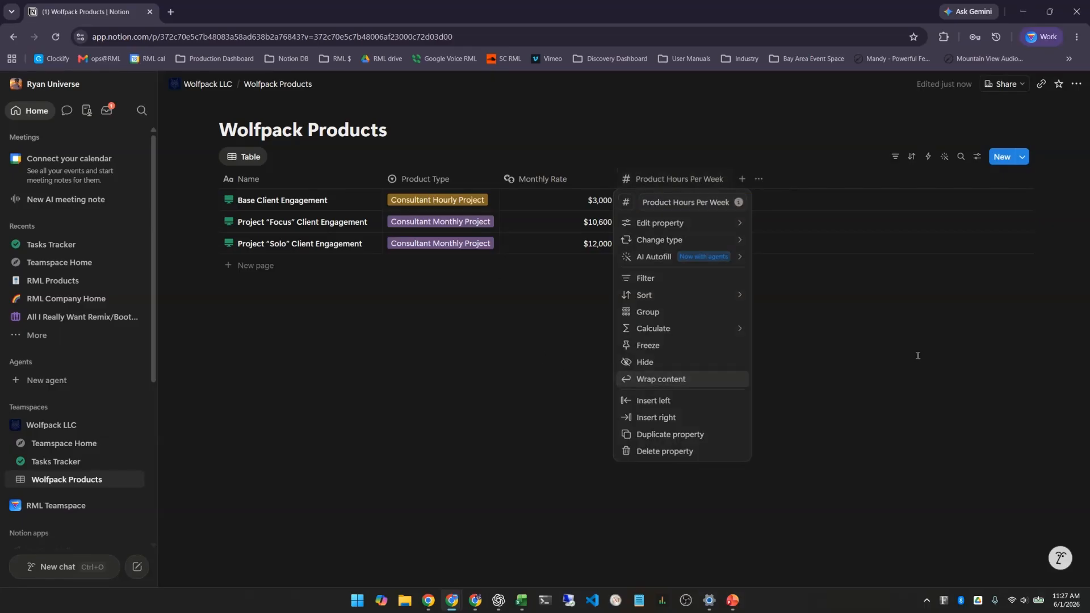
{"action": "left_click", "coordinate": [918, 355]}
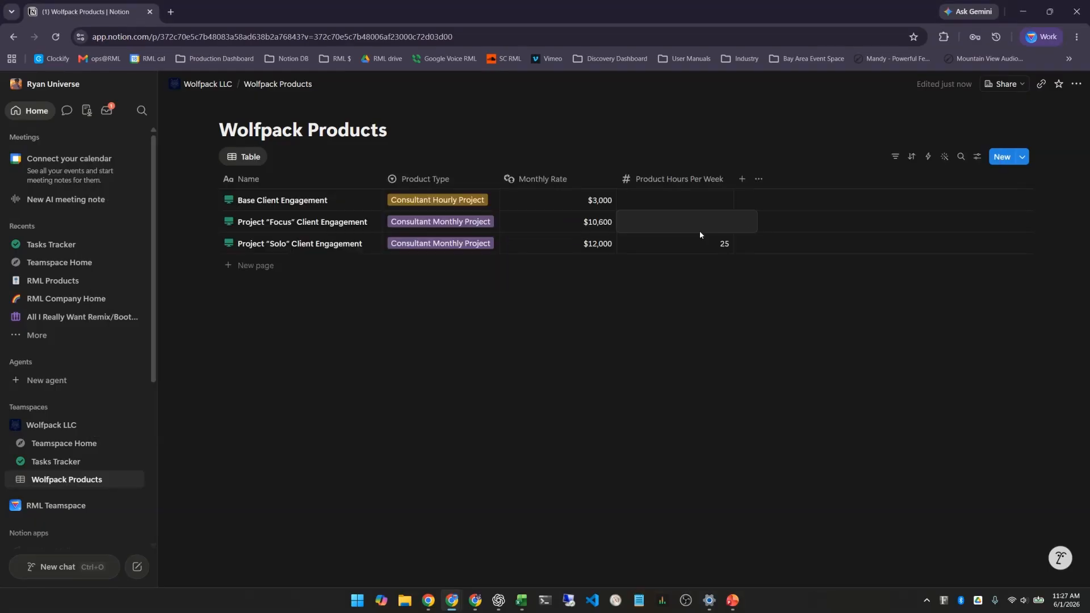
Set Product Hours Per Week to 25 for Project "Solo", 20 for Project "Focus" and 5 for Base Client Engagement
{"action": "type", "text": "20"}
{"action": "key", "text": "Return"}
{"action": "key", "text": "Up"}
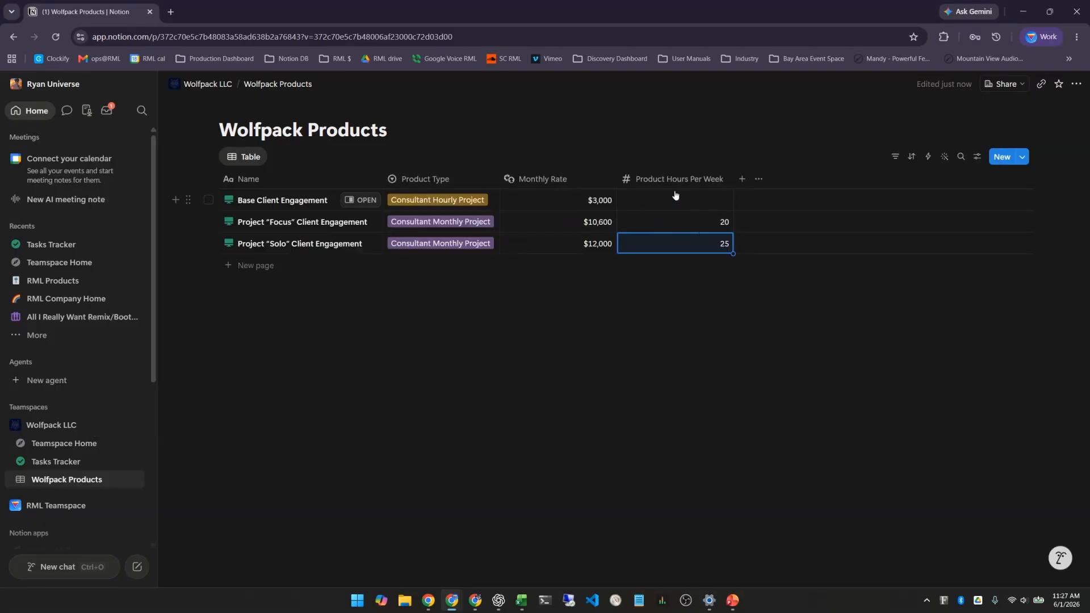
{"action": "key", "text": "Return"}
{"action": "type", "text": "5"}
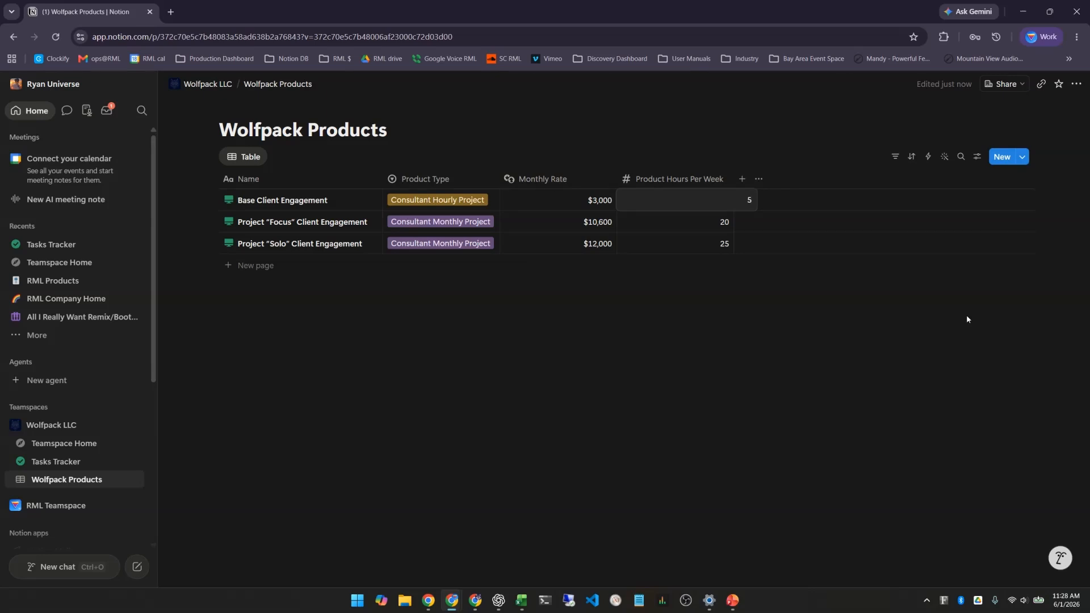
{"action": "key", "text": "Return"}
{"action": "key", "text": "Down"}
{"action": "left_click", "coordinate": [871, 305]}
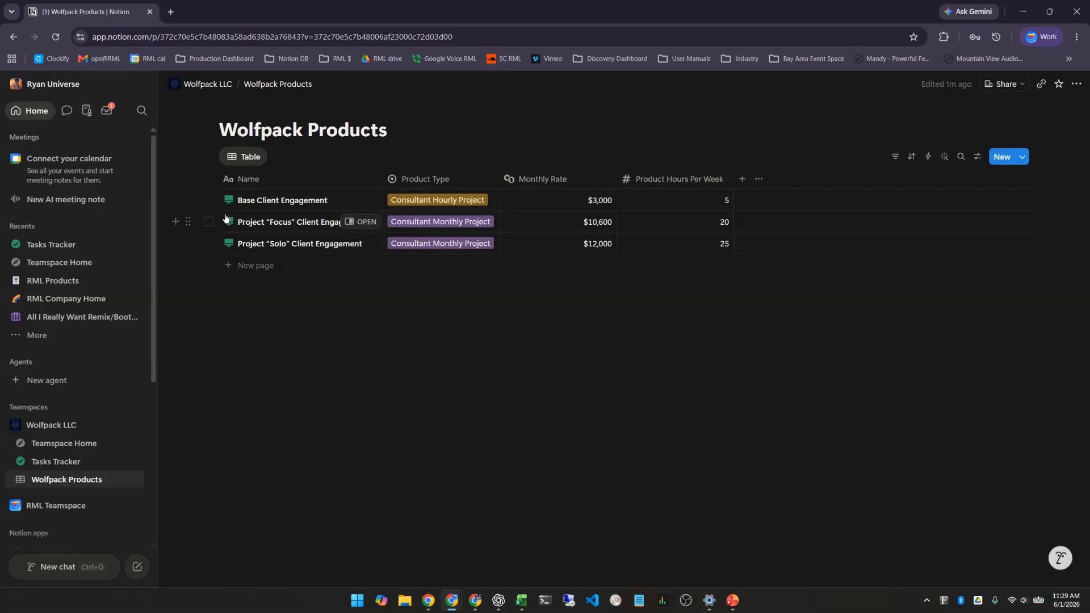
Add a product row named Wolfpack Hat with the new product type Merchandise
{"action": "left_click", "coordinate": [254, 267]}
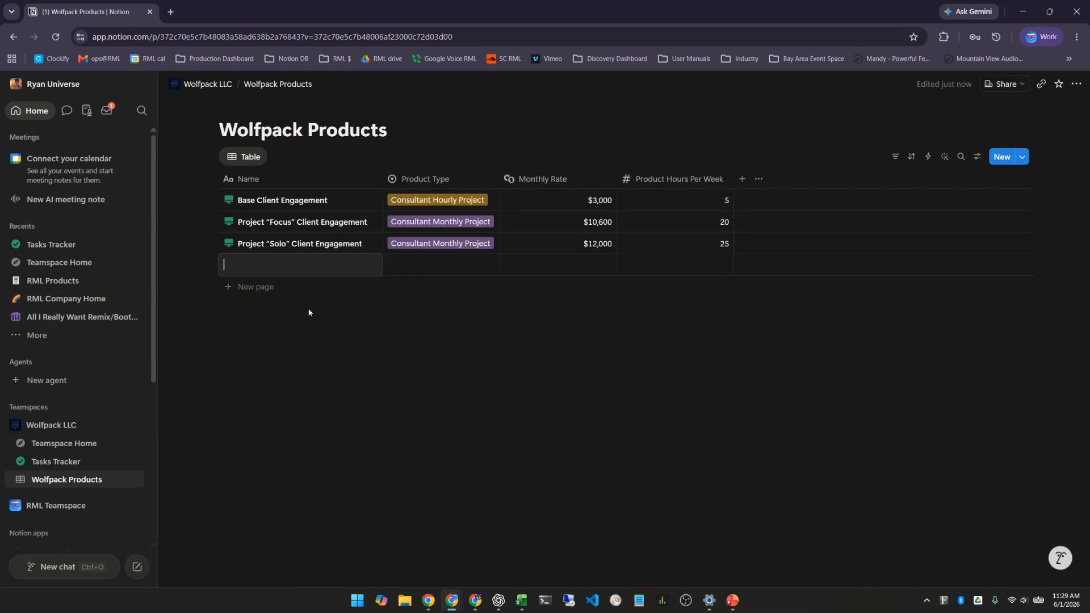
{"action": "type", "text": "Wolfpack Hat"}
{"action": "key", "text": "Return"}
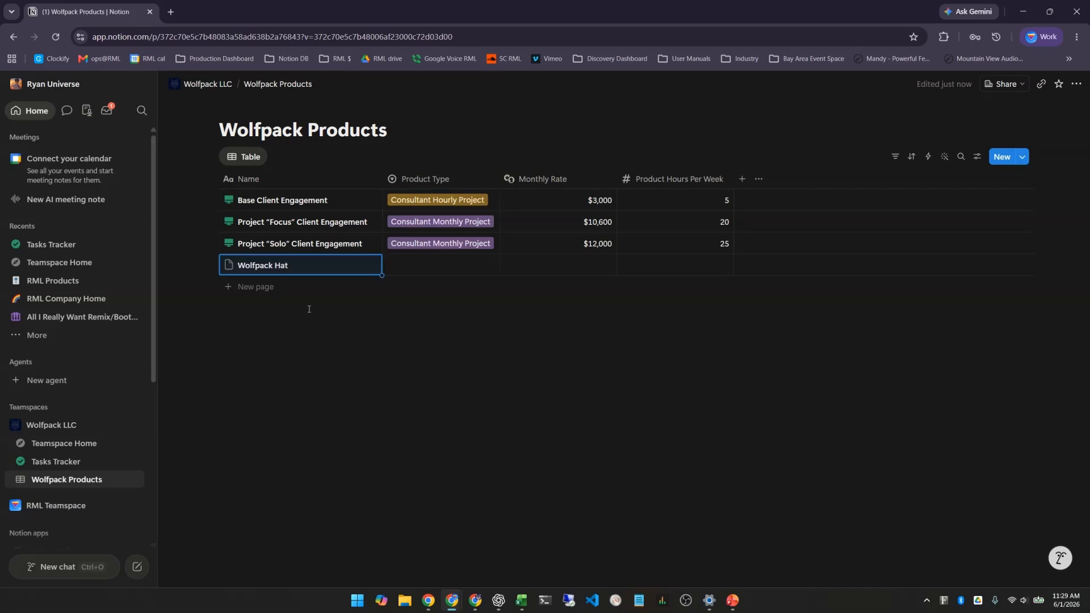
{"action": "left_click", "coordinate": [425, 267]}
{"action": "type", "text": "Merchandise"}
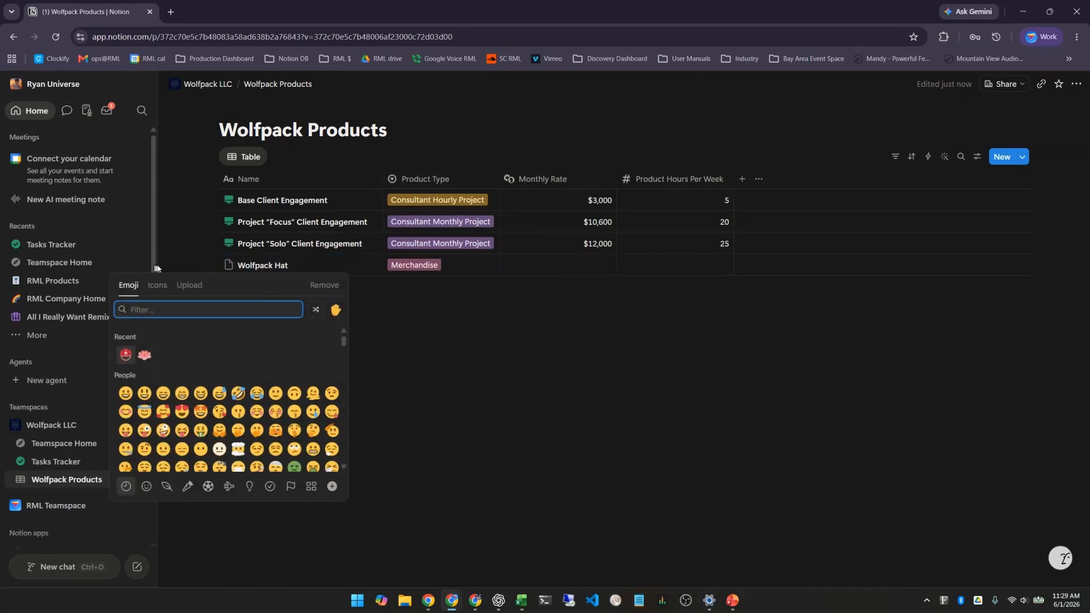
Search the icons for shirt and give the Wolfpack Hat row a red T-shirt icon
{"action": "left_click", "coordinate": [160, 288]}
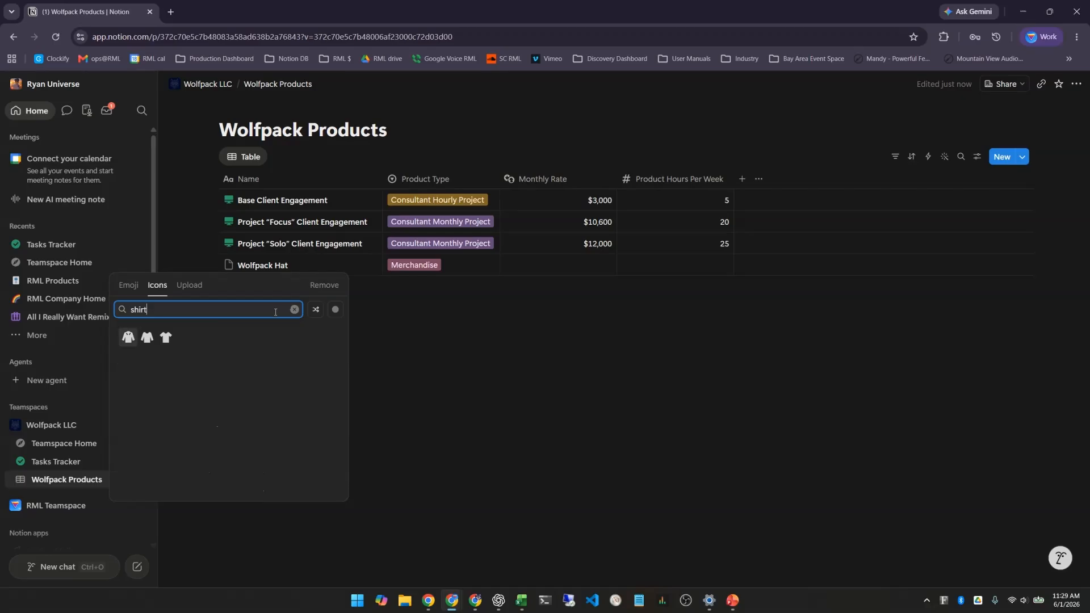
{"action": "left_click", "coordinate": [166, 338]}
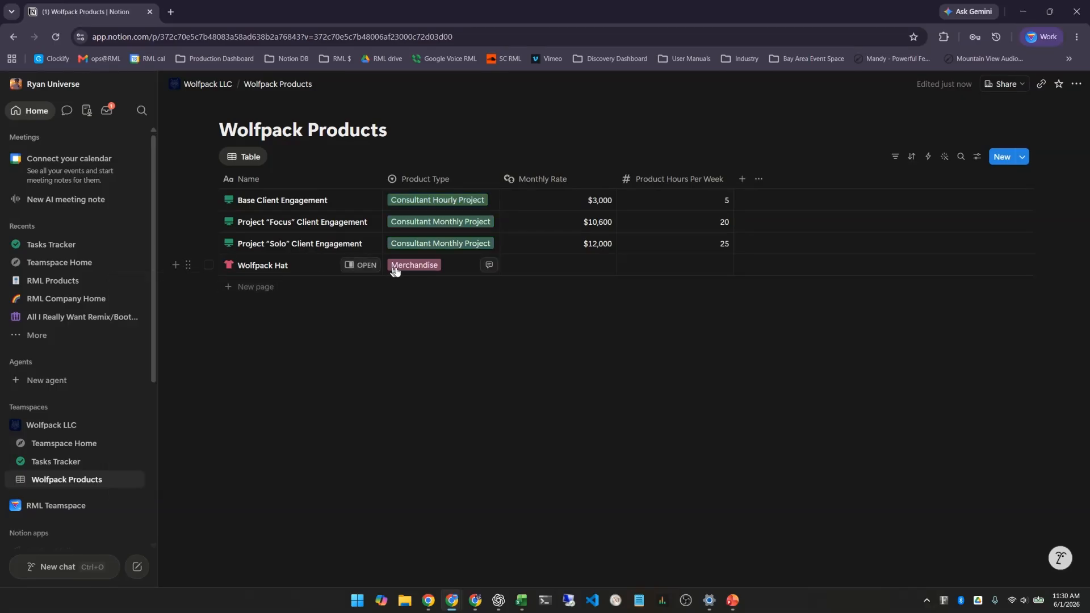
{"action": "left_click", "coordinate": [598, 264]}
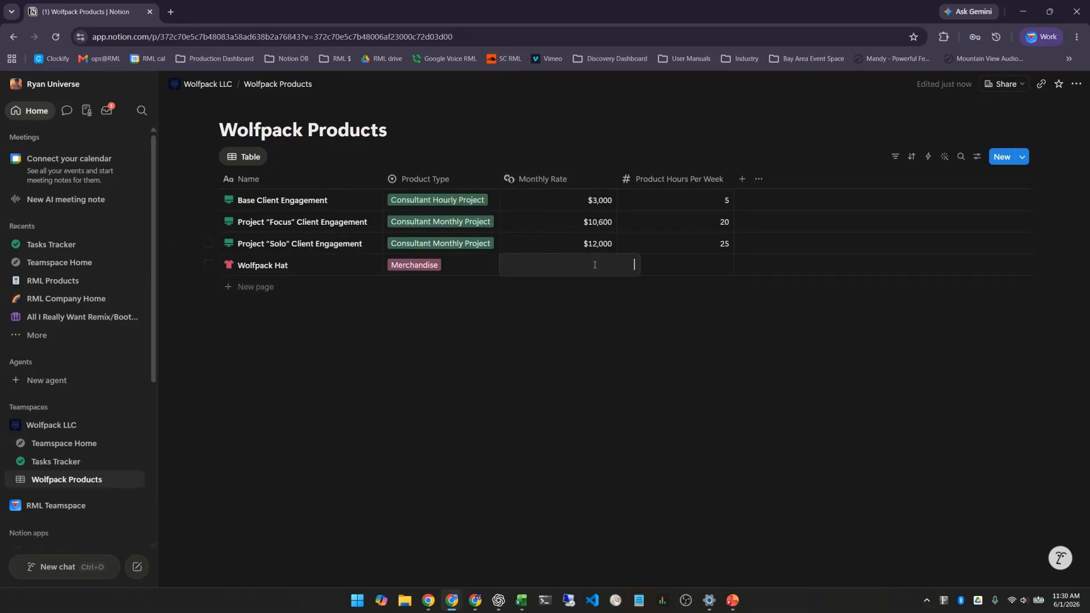
Add a number property named Product Price to the Wolfpack Products table
{"action": "left_click", "coordinate": [742, 179]}
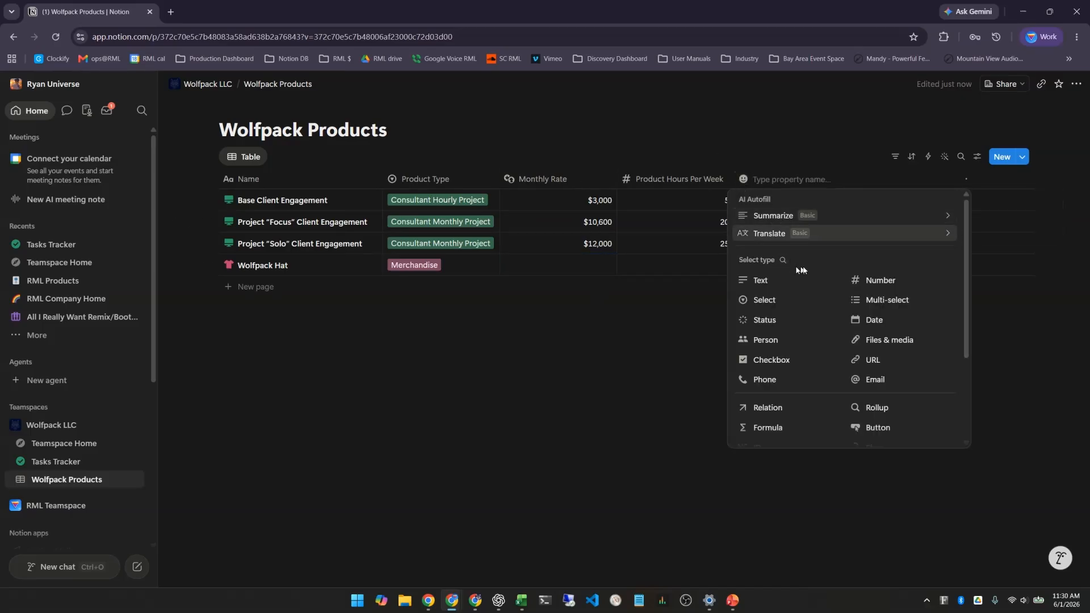
{"action": "left_click", "coordinate": [859, 280]}
{"action": "left_click", "coordinate": [764, 179]}
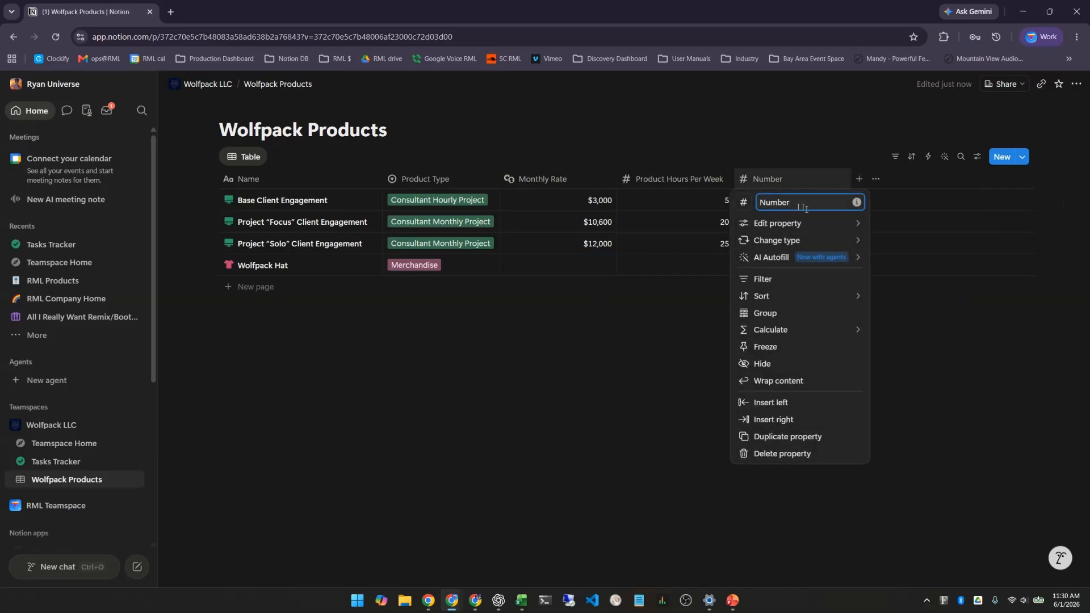
{"action": "key", "text": "ctrl+a"}
{"action": "type", "text": "Product Pricer"}
{"action": "key", "text": "BackSpace"}
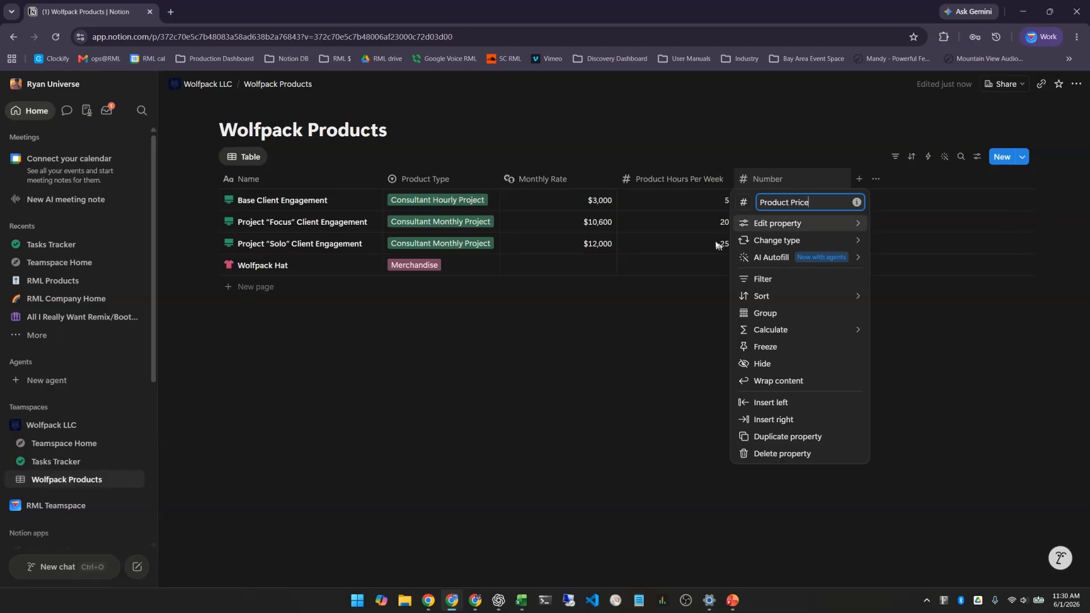
Search the icons for cash, give the Product Price property a cash register icon, and rename it Product Price Each
{"action": "left_click", "coordinate": [745, 203]}
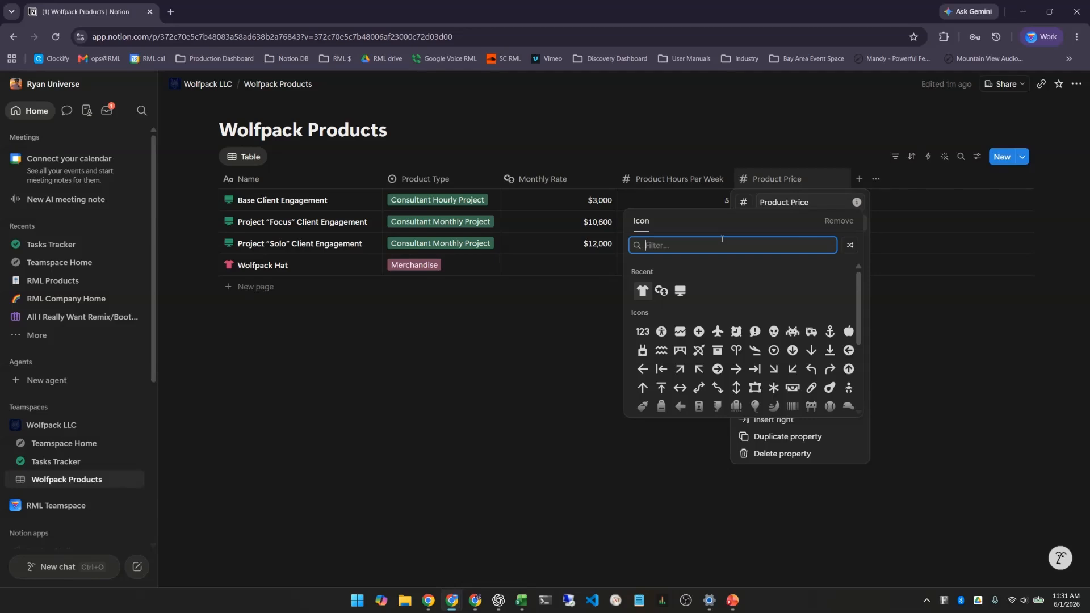
{"action": "type", "text": "cash"}
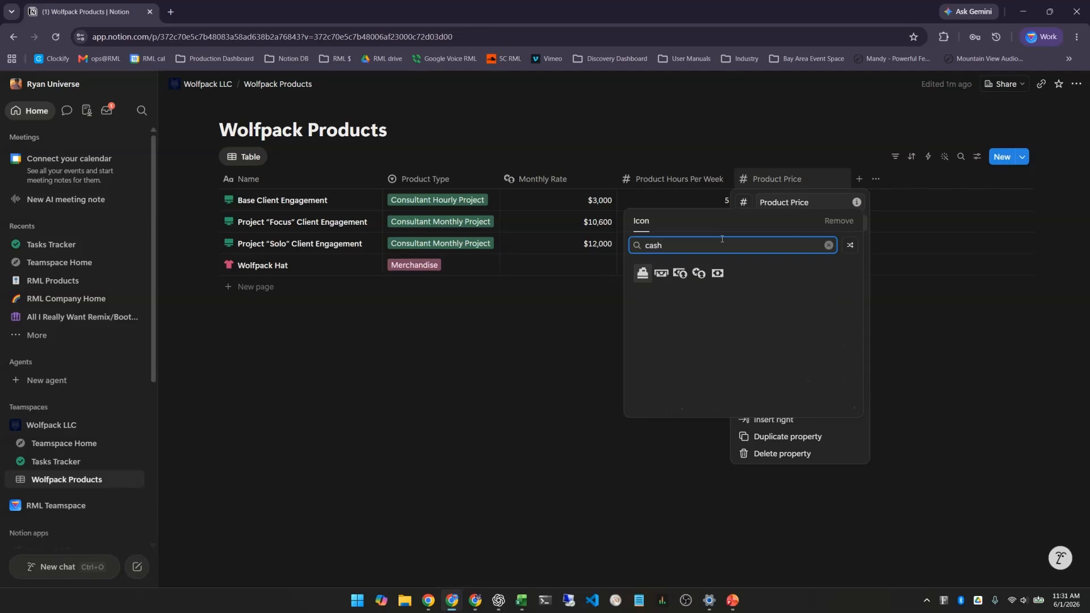
{"action": "key", "text": "Return"}
{"action": "type", "text": "Each"}
{"action": "key", "text": "Return"}
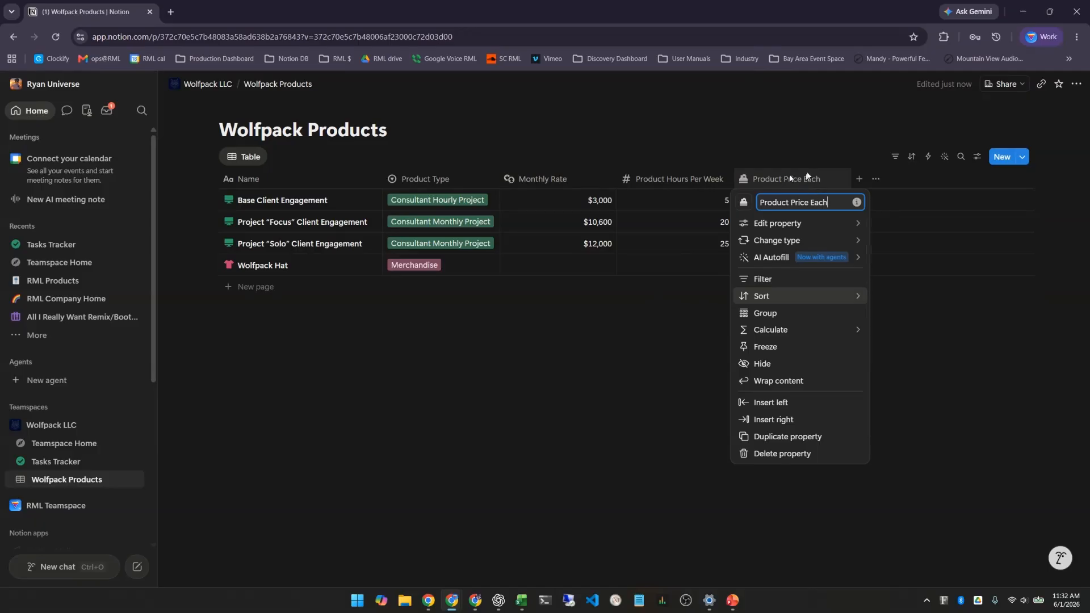
{"action": "key", "text": "Escape"}
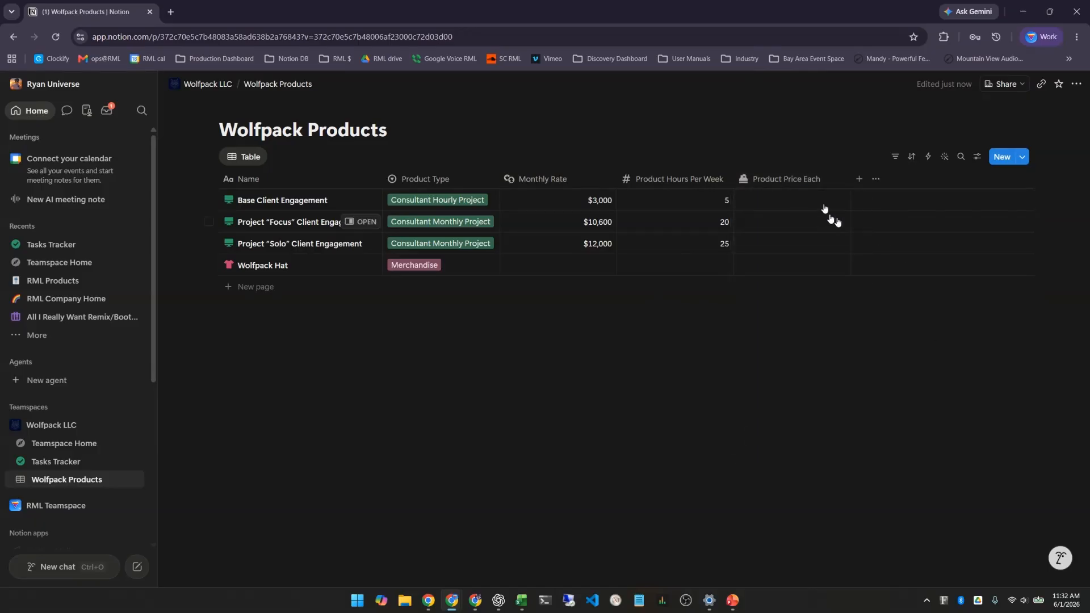
Set the Product Price Each of Wolfpack Hat to 25
{"action": "left_click", "coordinate": [785, 263]}
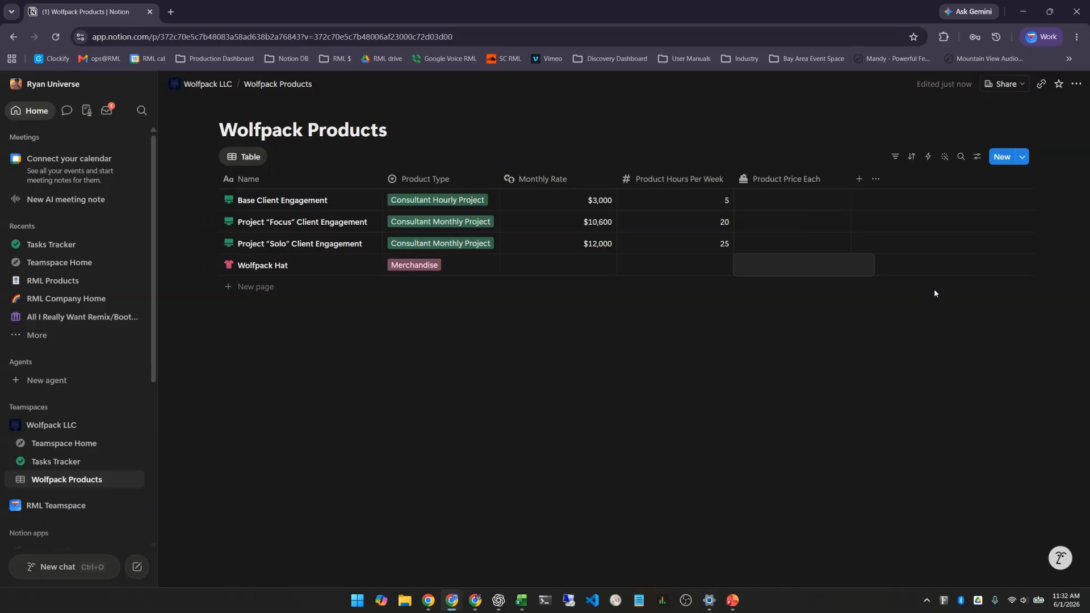
{"action": "type", "text": "25"}
{"action": "key", "text": "Return"}
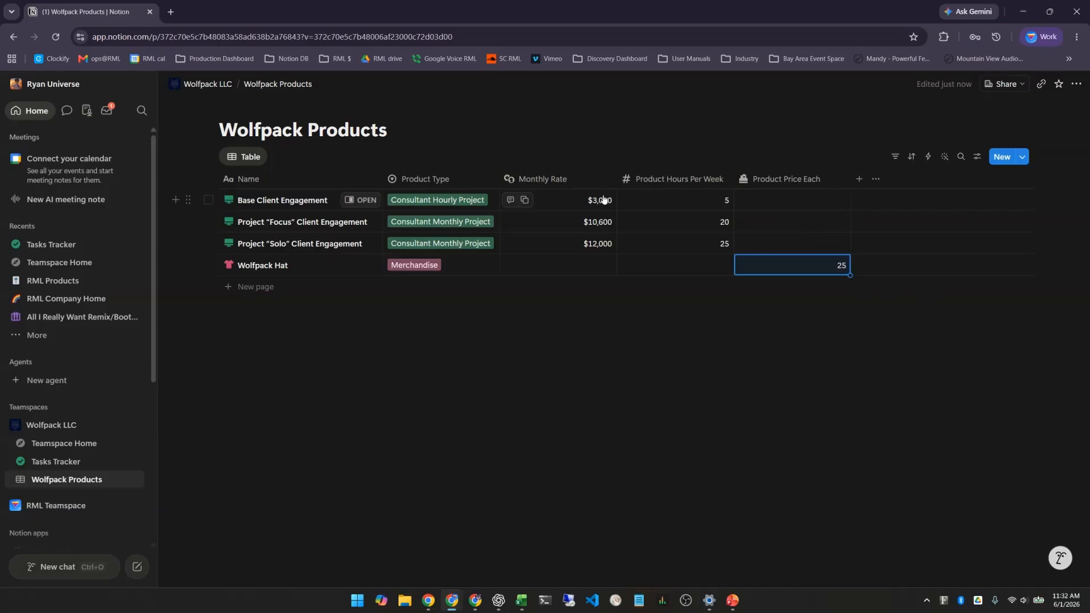
Set the number format of the Product Price Each property to US Dollar
{"action": "left_click", "coordinate": [790, 178]}
{"action": "mouse_move", "coordinate": [806, 223]}
{"action": "left_click", "coordinate": [913, 226]}
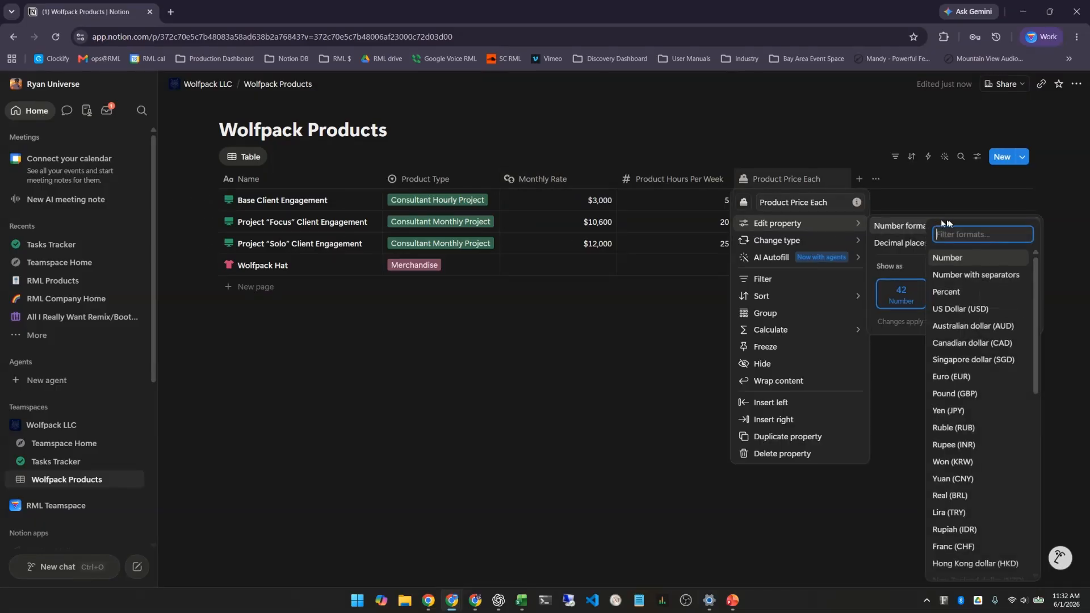
{"action": "left_click", "coordinate": [963, 306]}
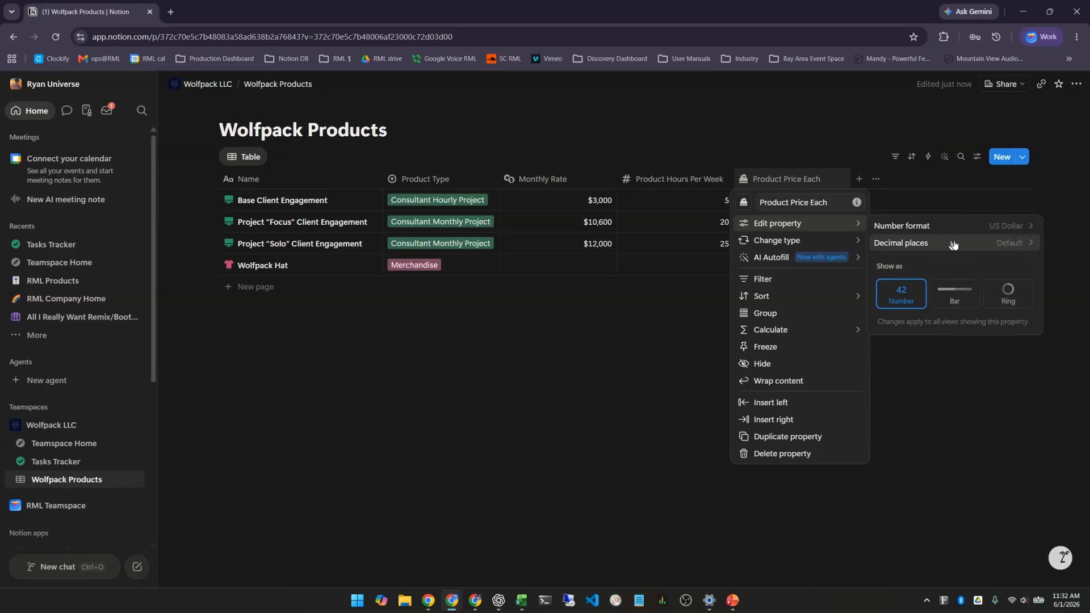
{"action": "left_click", "coordinate": [660, 147]}
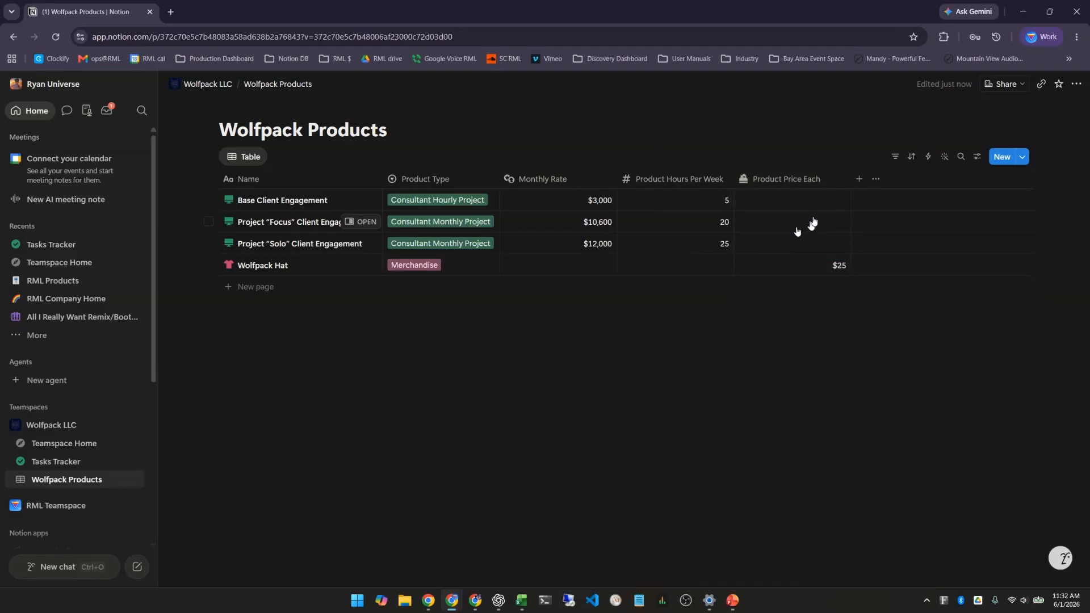
Add a new row named Wolfpack LinkedIn Company Page to the Wolfpack Products table
{"action": "left_click", "coordinate": [310, 287]}
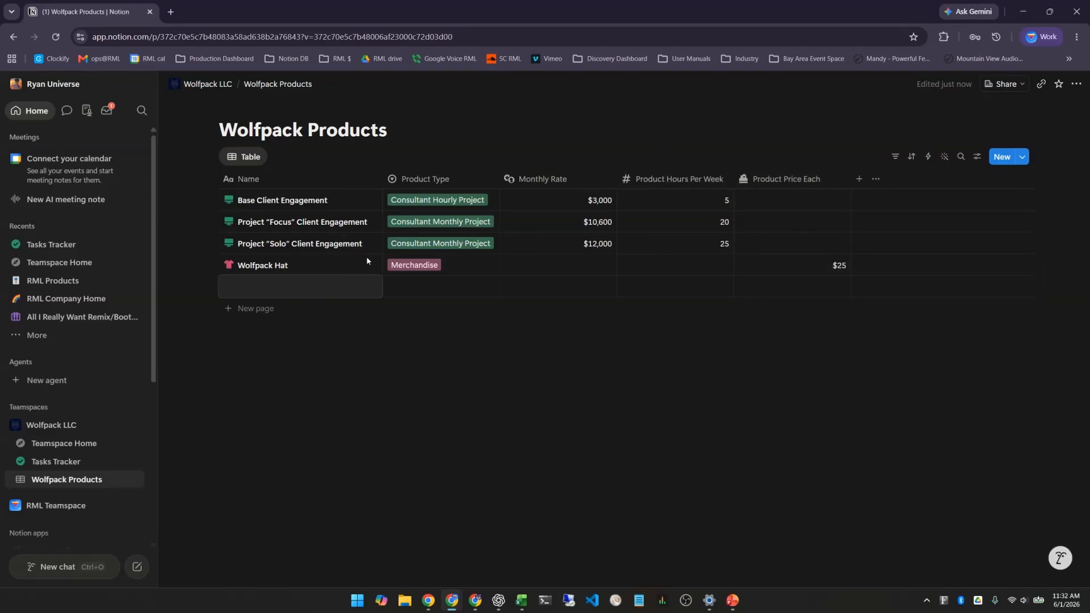
{"action": "type", "text": "Wolfpack LinkedIn Company Pag"}
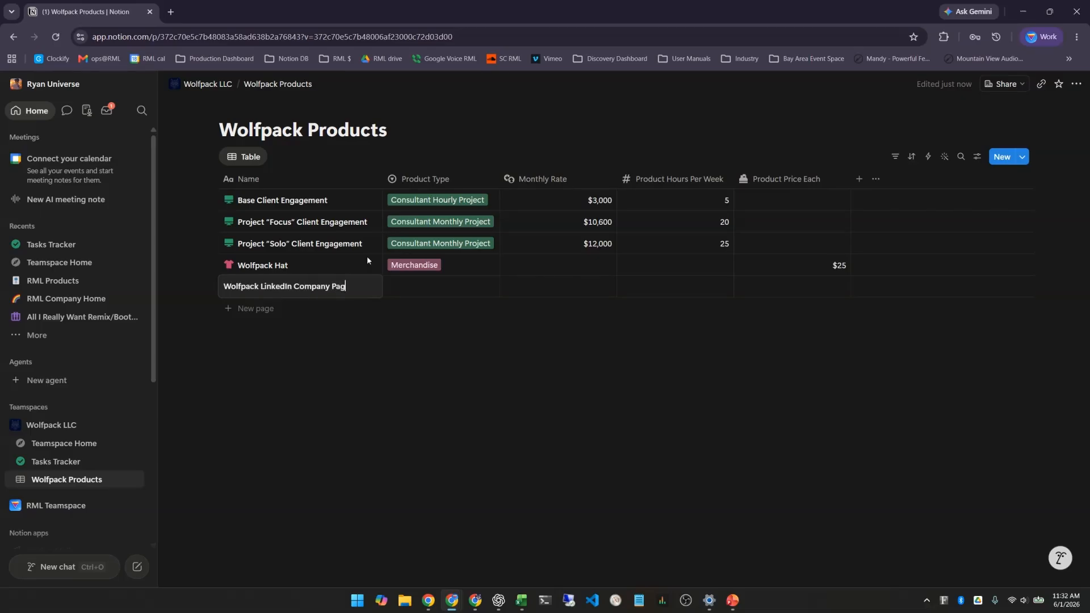
{"action": "type", "text": "e"}
{"action": "key", "text": "Return"}
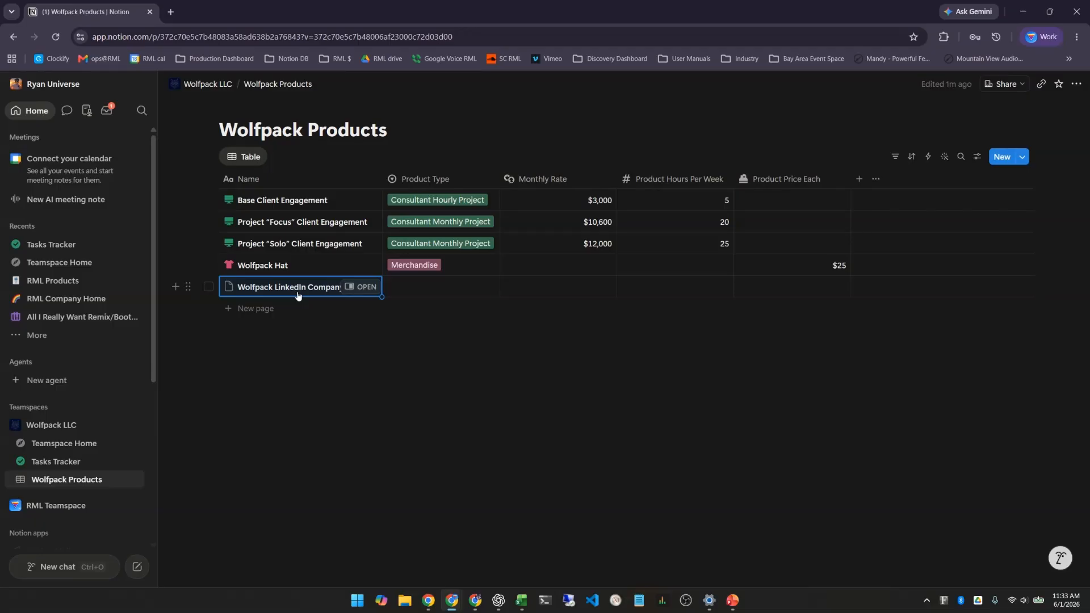
Give the Wolfpack LinkedIn Company Page row a red globe icon
{"action": "left_click", "coordinate": [366, 286]}
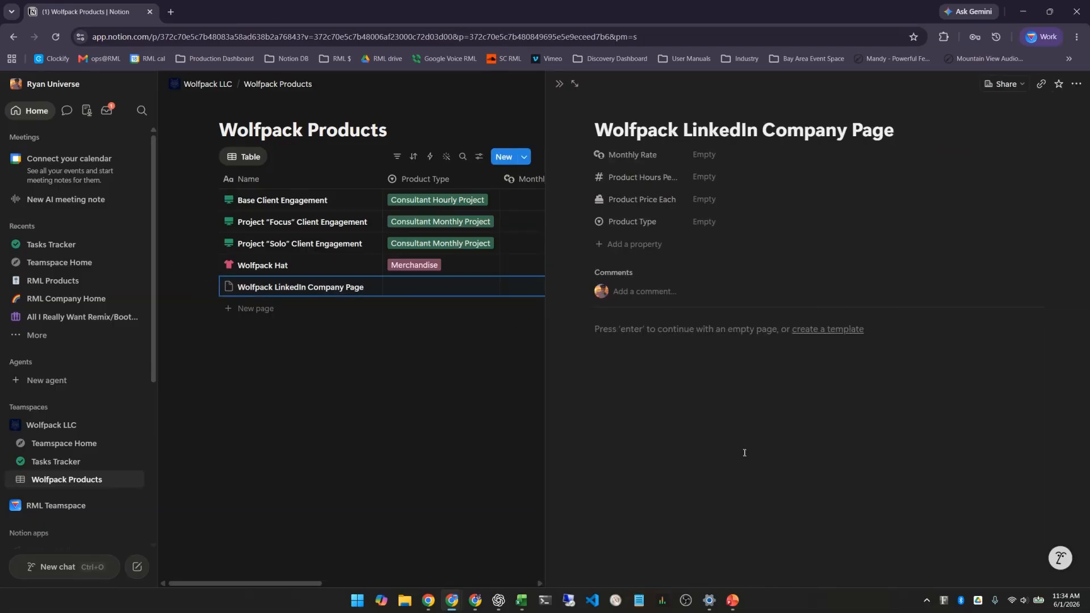
{"action": "key", "text": "Escape"}
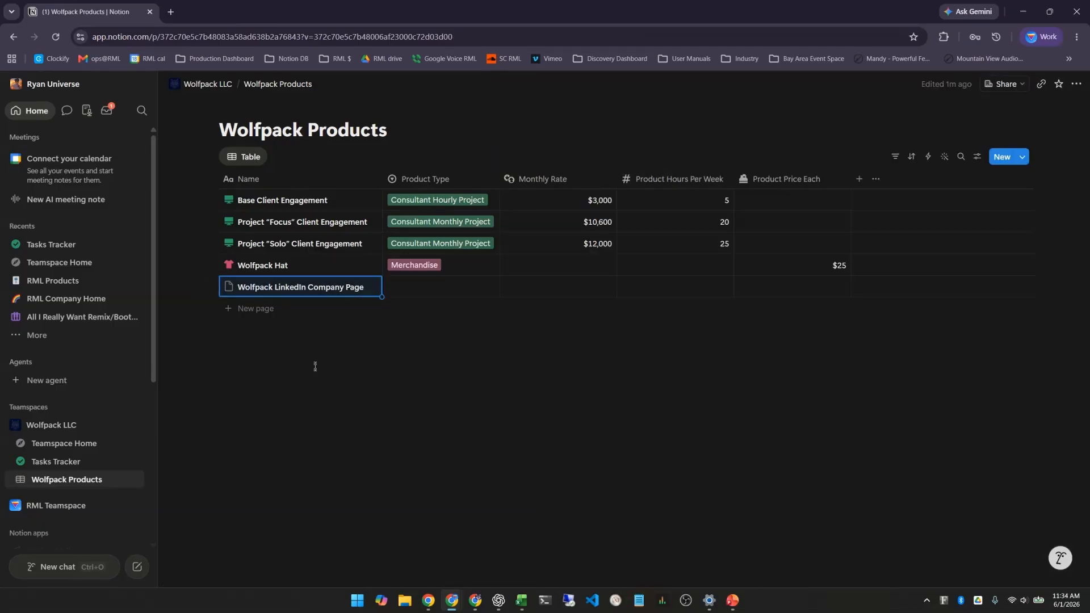
{"action": "left_click", "coordinate": [229, 287]}
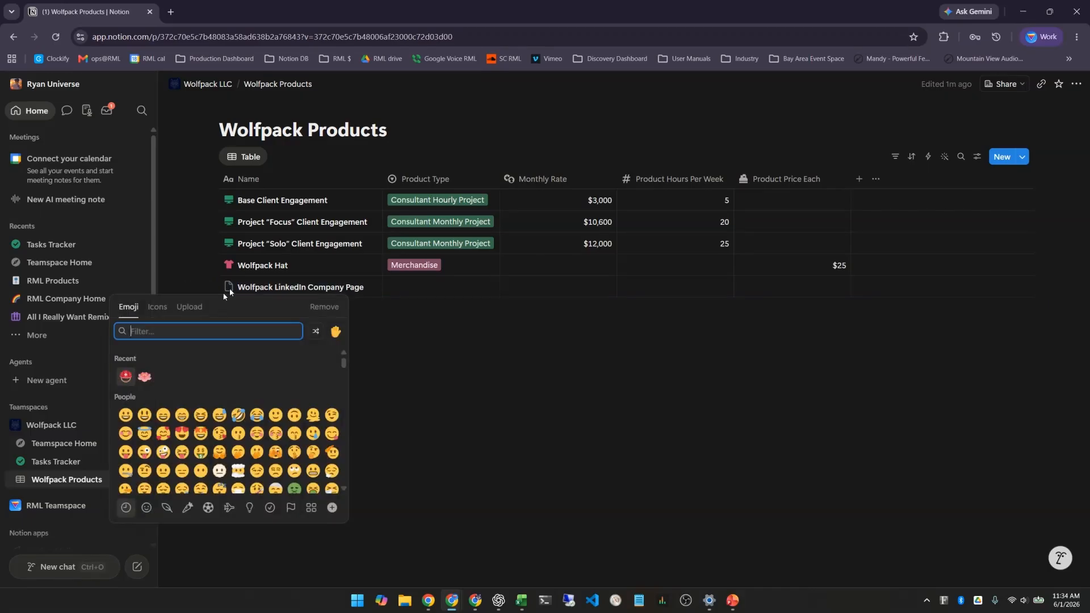
{"action": "left_click", "coordinate": [157, 307]}
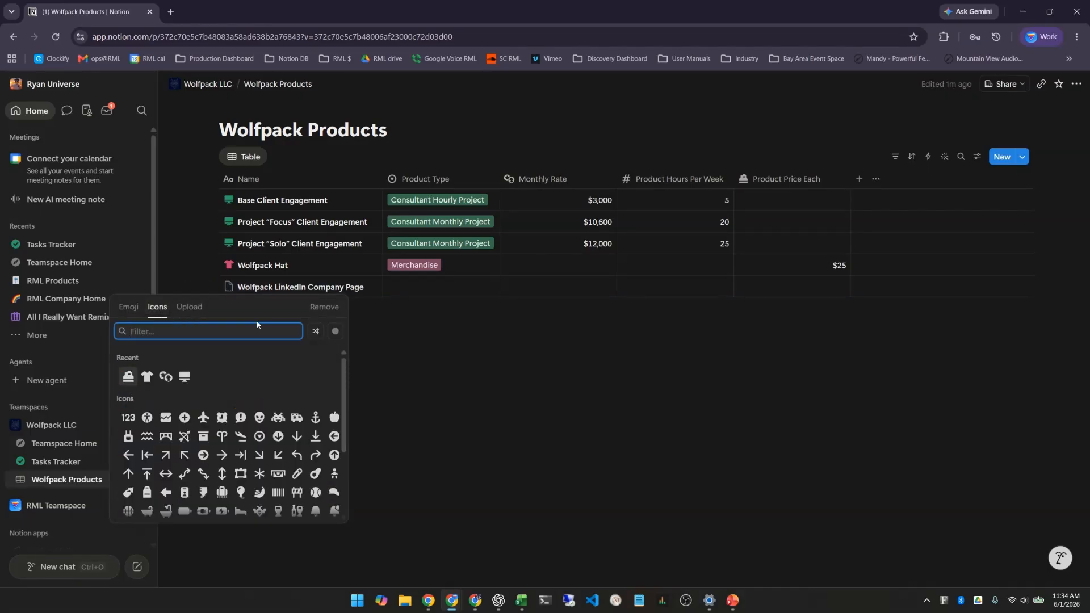
Set the Product Type of Wolfpack LinkedIn Company Page to a new option named Media Channel
{"action": "left_click", "coordinate": [482, 283]}
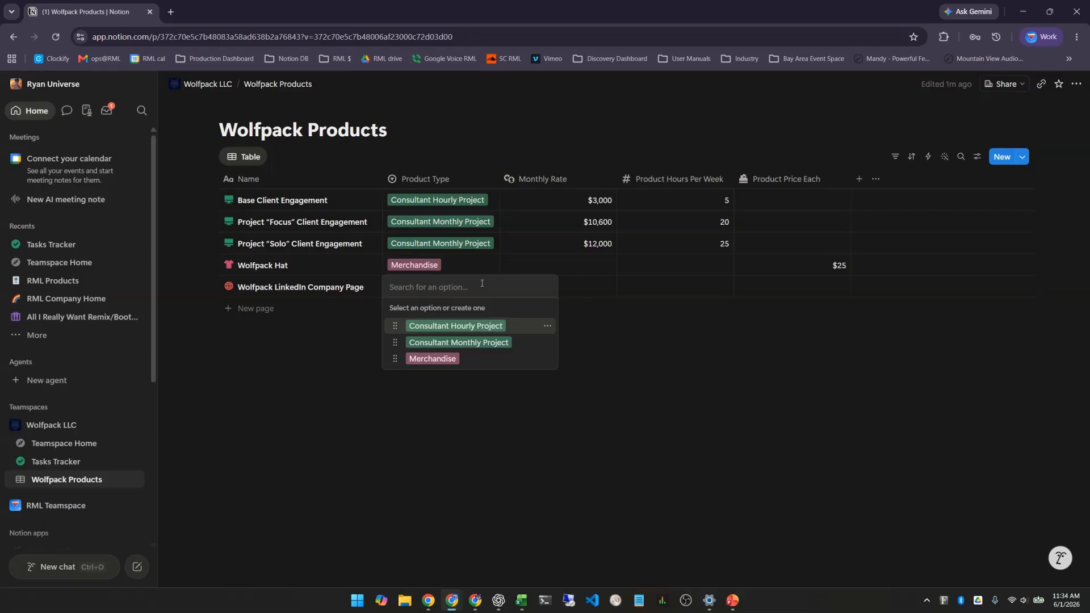
{"action": "type", "text": "Media Channel"}
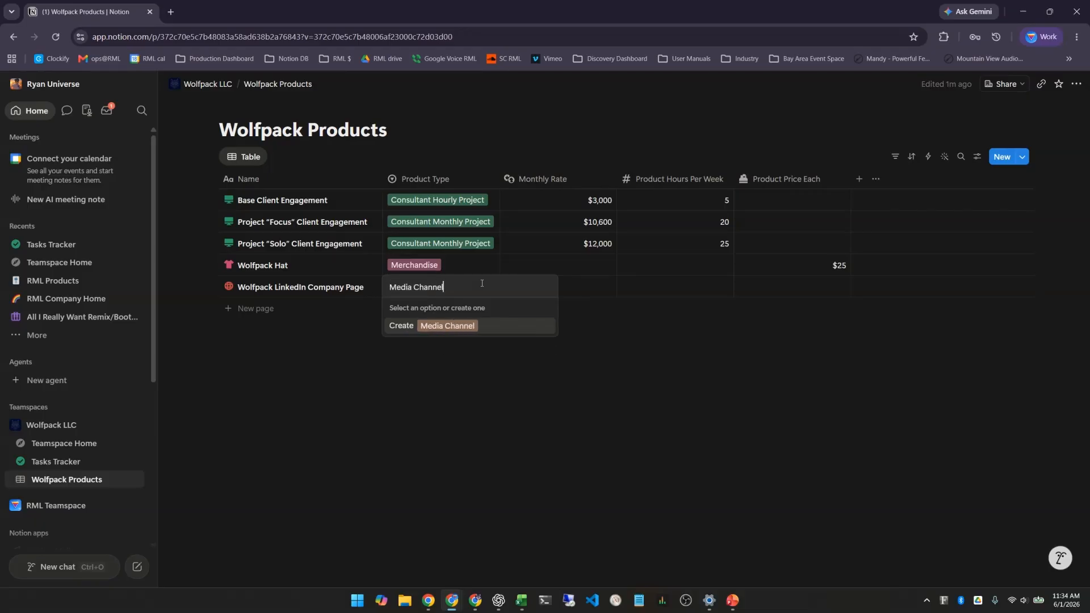
{"action": "left_click", "coordinate": [459, 325]}
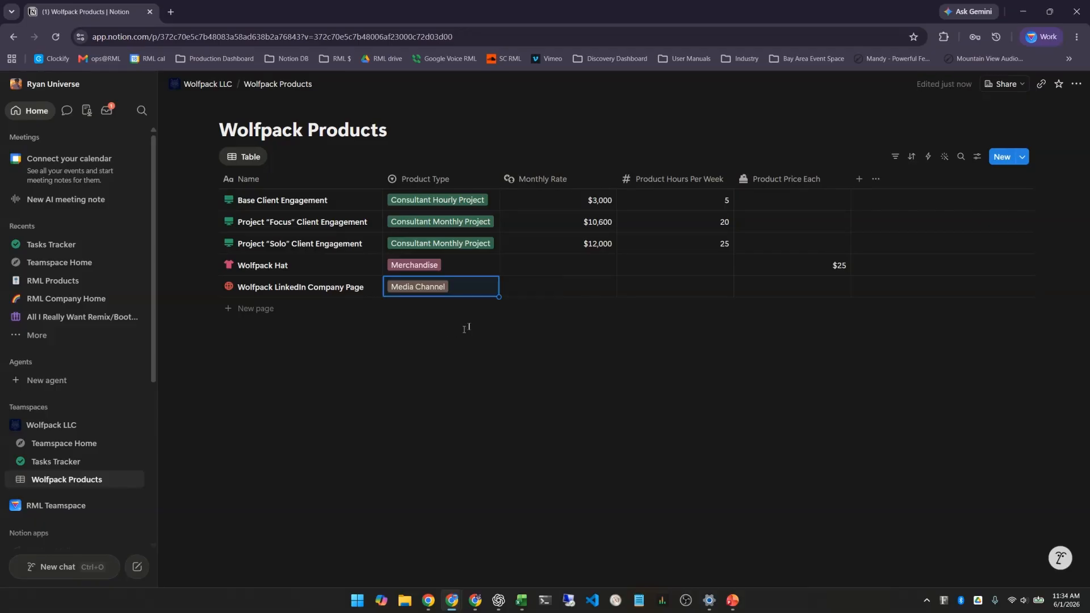
Change the color of the Media Channel option in Product Type to red
{"action": "left_click", "coordinate": [472, 290]}
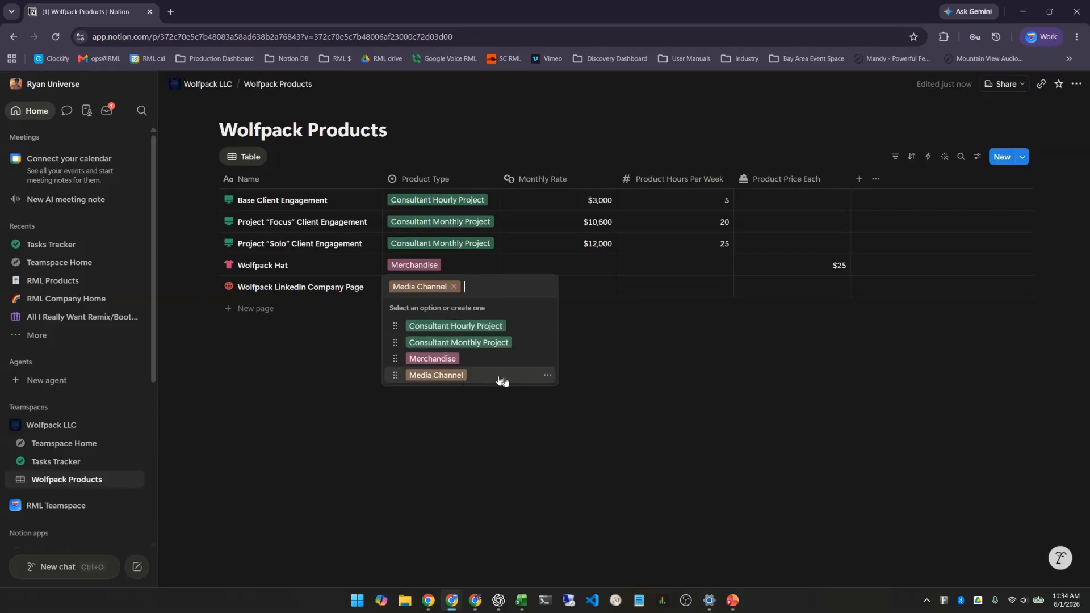
{"action": "left_click", "coordinate": [547, 376]}
{"action": "left_click", "coordinate": [572, 358]}
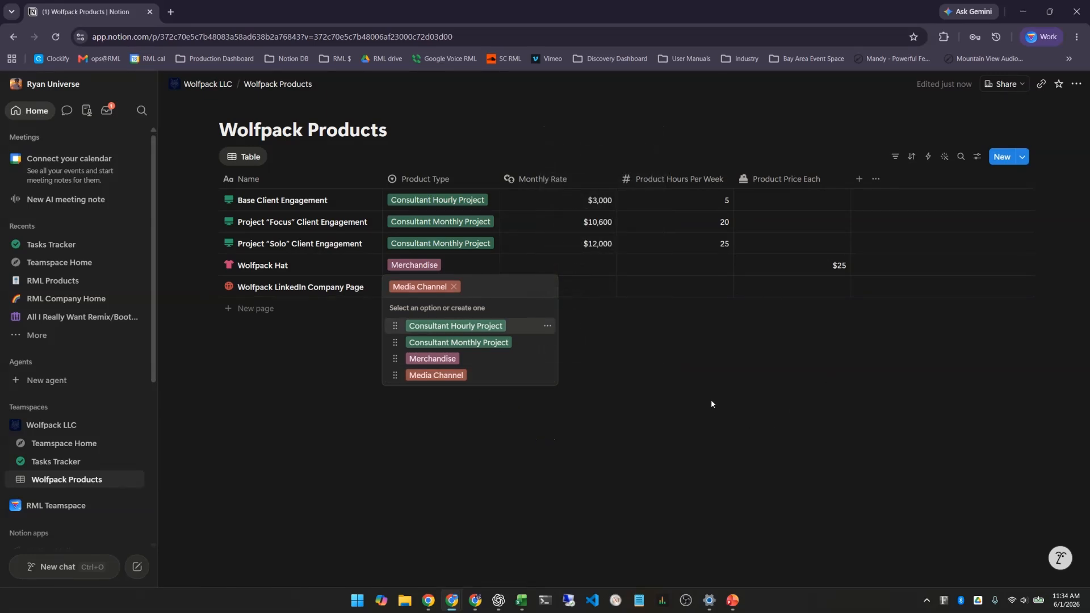
{"action": "key", "text": "Escape"}
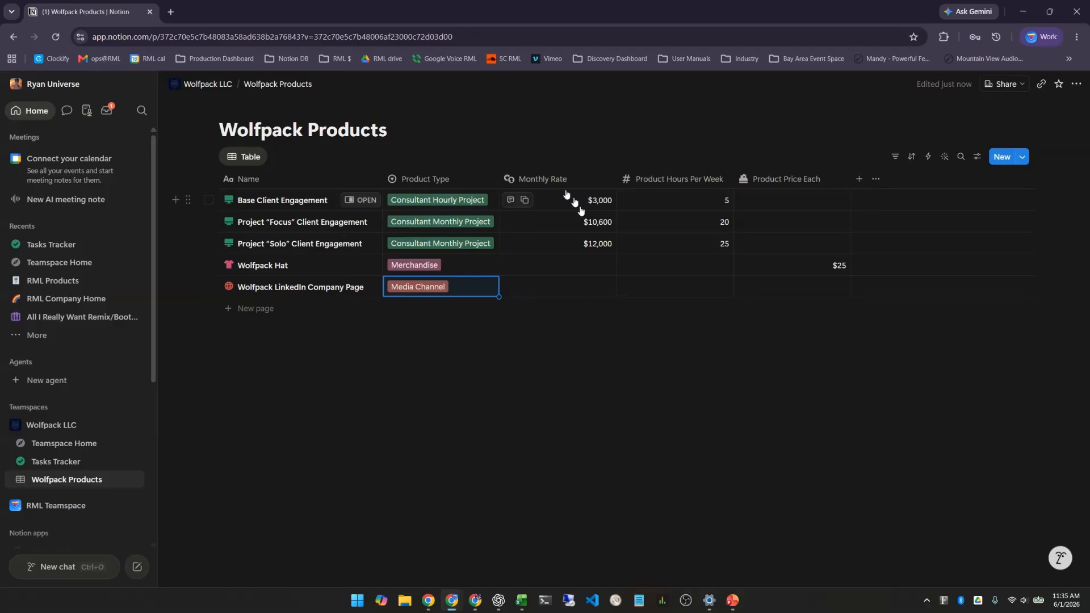
{"action": "key", "text": "Escape"}
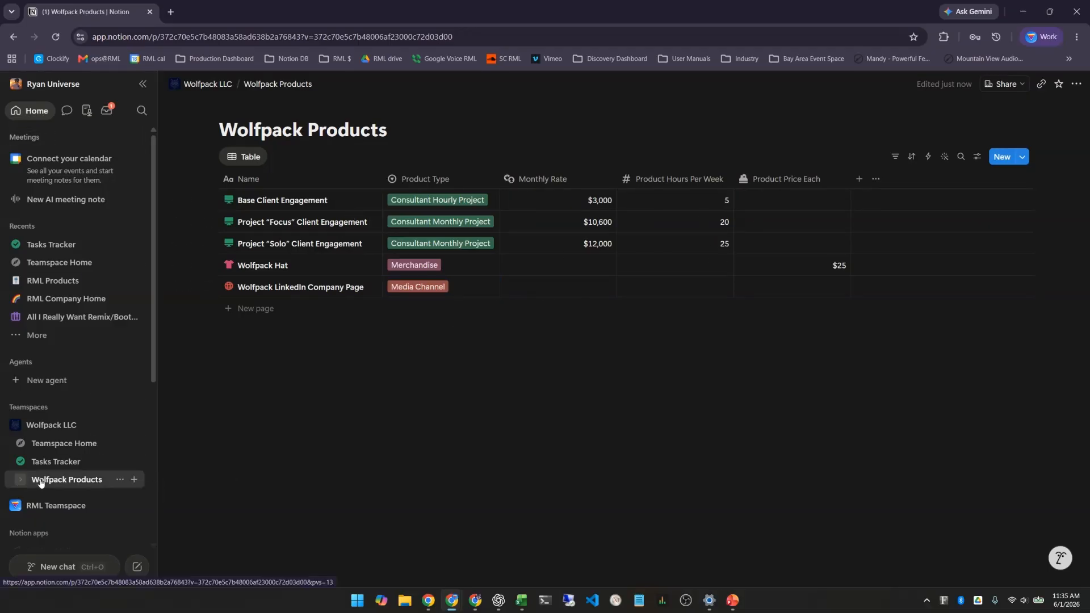
Add an icon to the Wolfpack Products page, searching the icons for chart and choosing a blue chart icon
{"action": "left_click", "coordinate": [243, 109]}
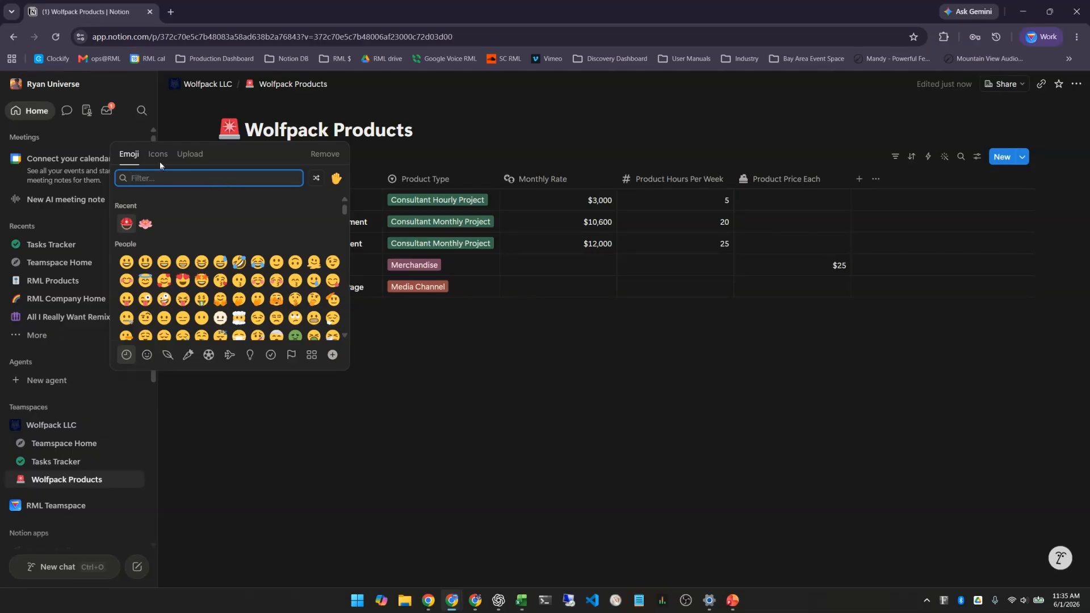
{"action": "left_click", "coordinate": [158, 154]}
{"action": "type", "text": "chart"}
{"action": "mouse_move", "coordinate": [222, 210]}
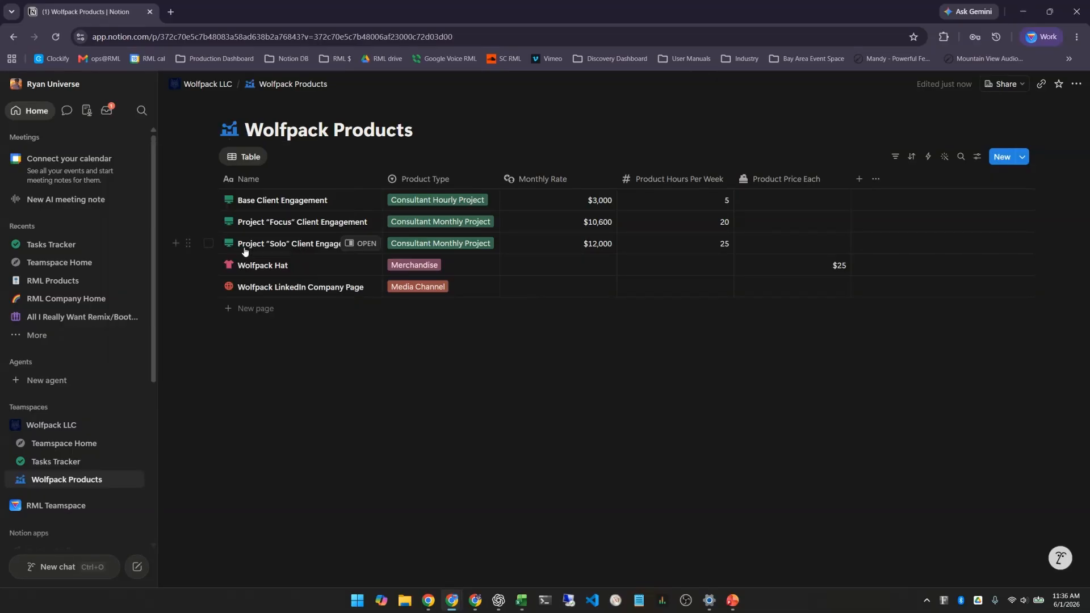
{"action": "left_click", "coordinate": [243, 248]}
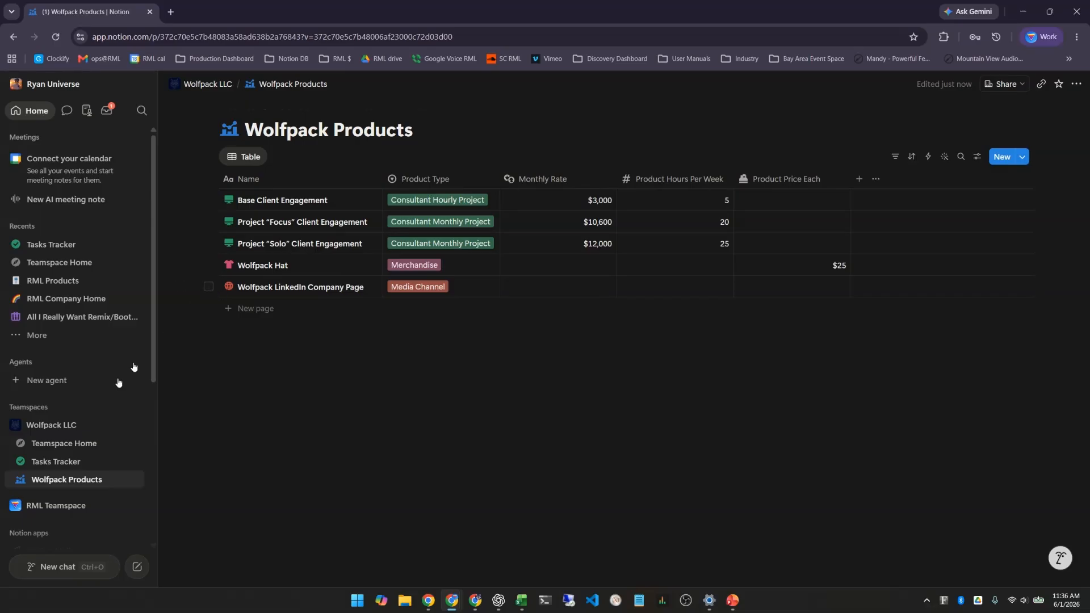
Open the All Tasks view of Tasks Tracker, search the icons for grid, and change the page icon to an orange grid
{"action": "left_click", "coordinate": [18, 463]}
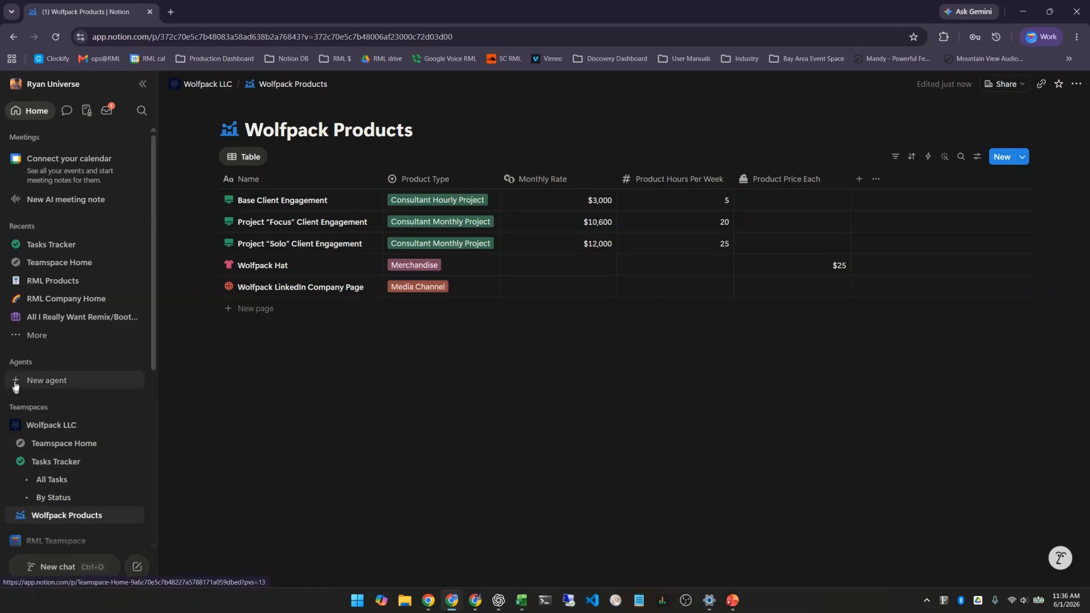
{"action": "left_click", "coordinate": [17, 337]}
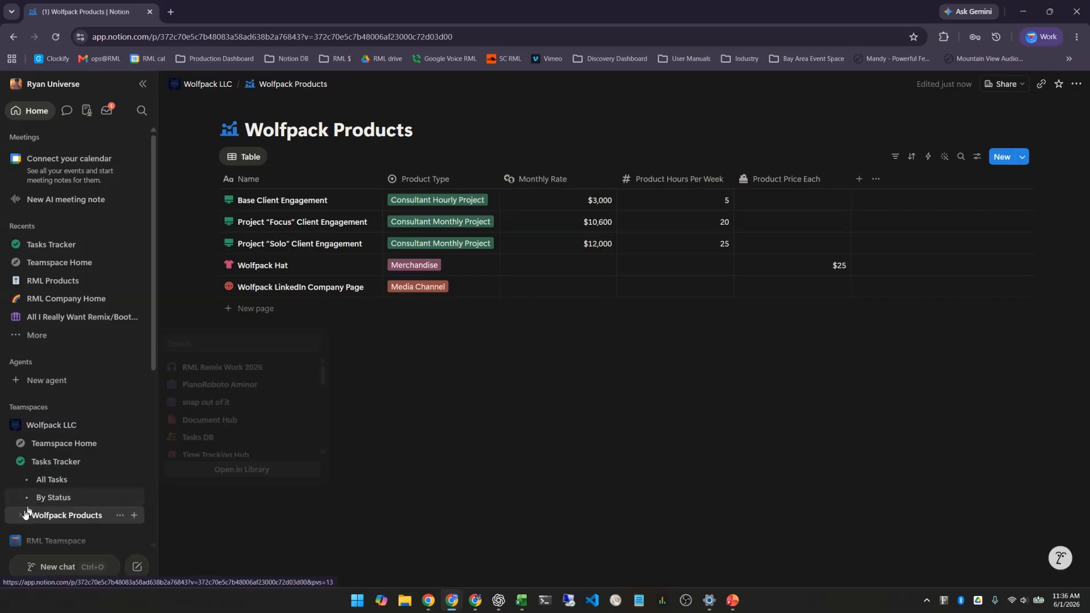
{"action": "left_click", "coordinate": [19, 477]}
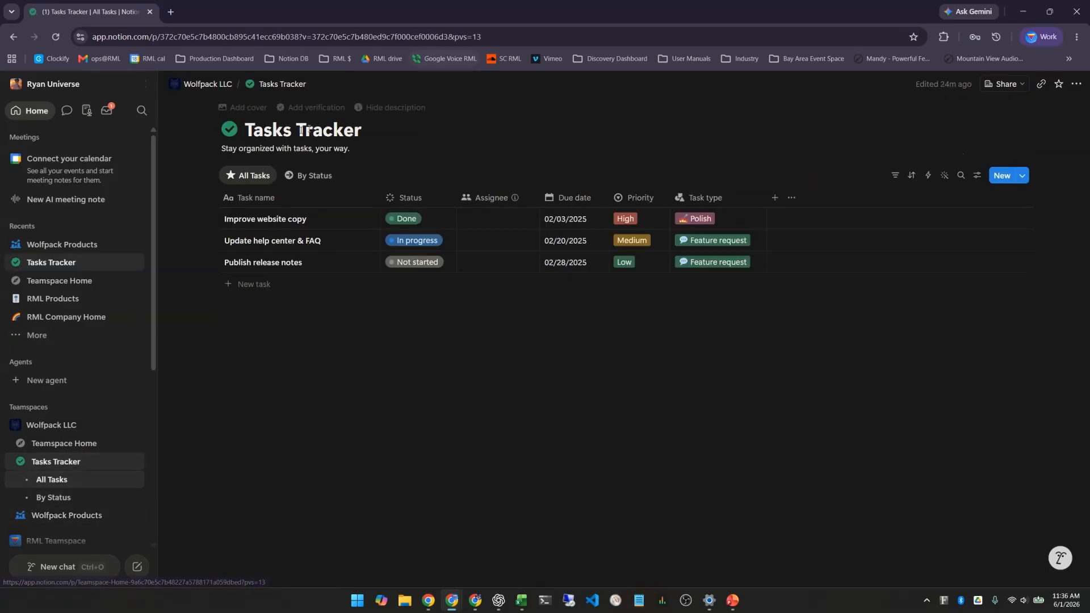
{"action": "left_click", "coordinate": [229, 129]}
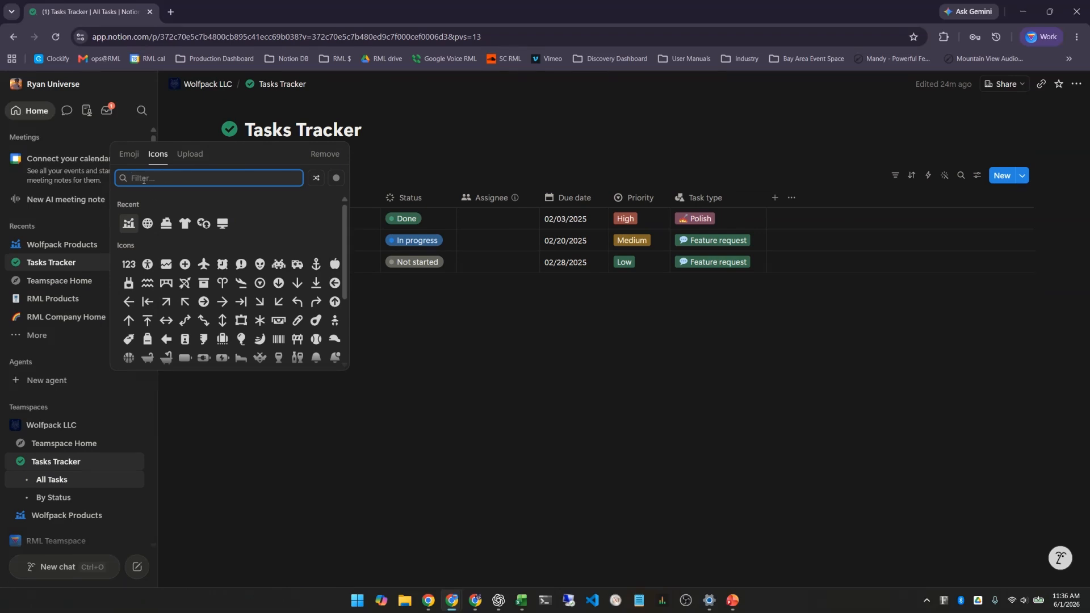
{"action": "type", "text": "grid"}
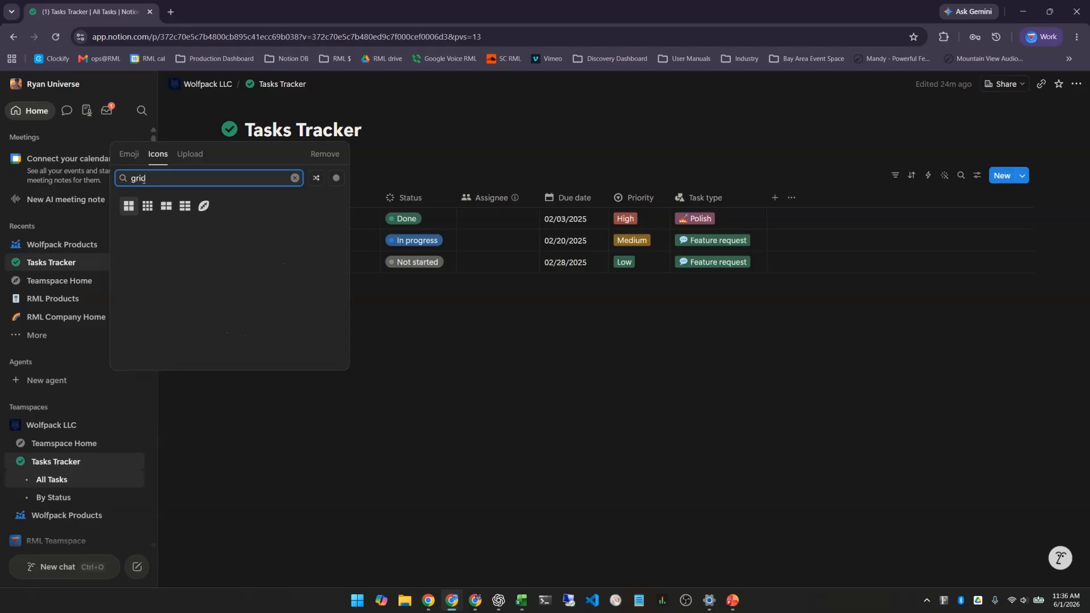
{"action": "left_click", "coordinate": [263, 225]}
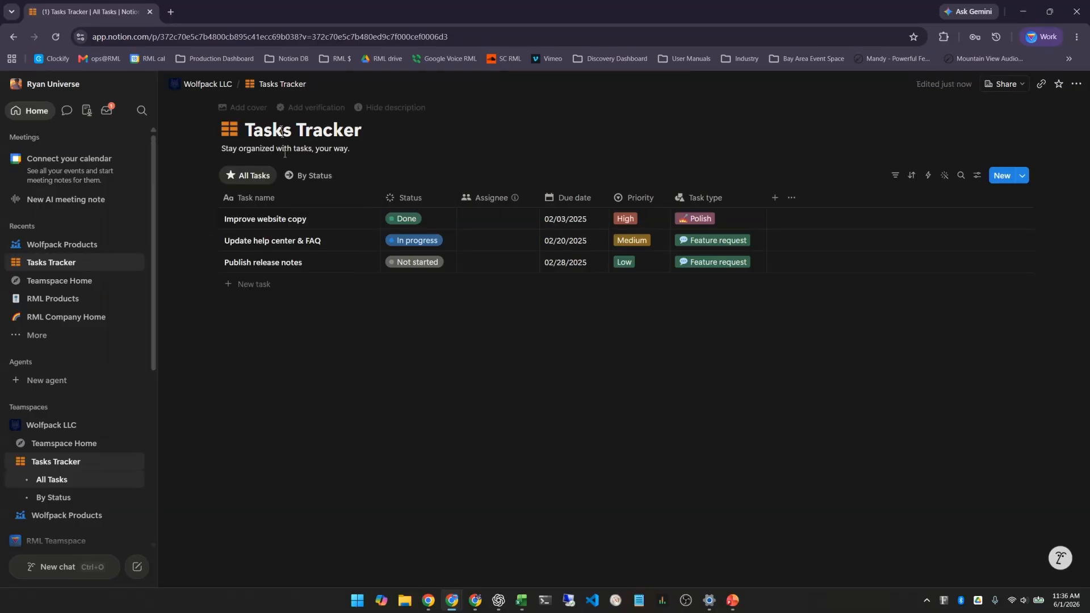
Open the Library to view the list of recent pages
{"action": "left_click", "coordinate": [34, 335]}
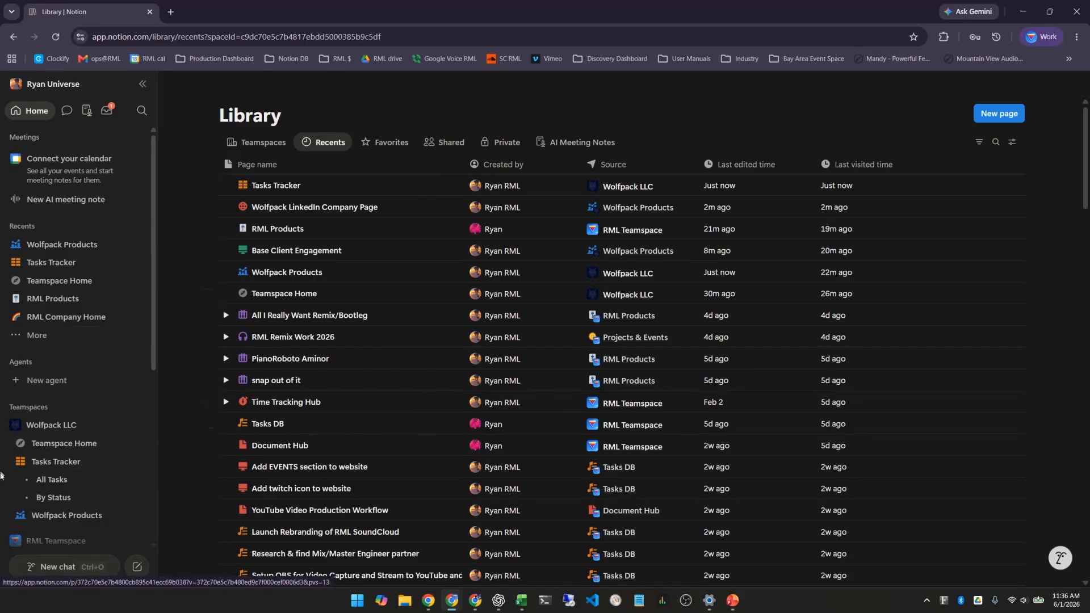
{"action": "left_click", "coordinate": [21, 462]}
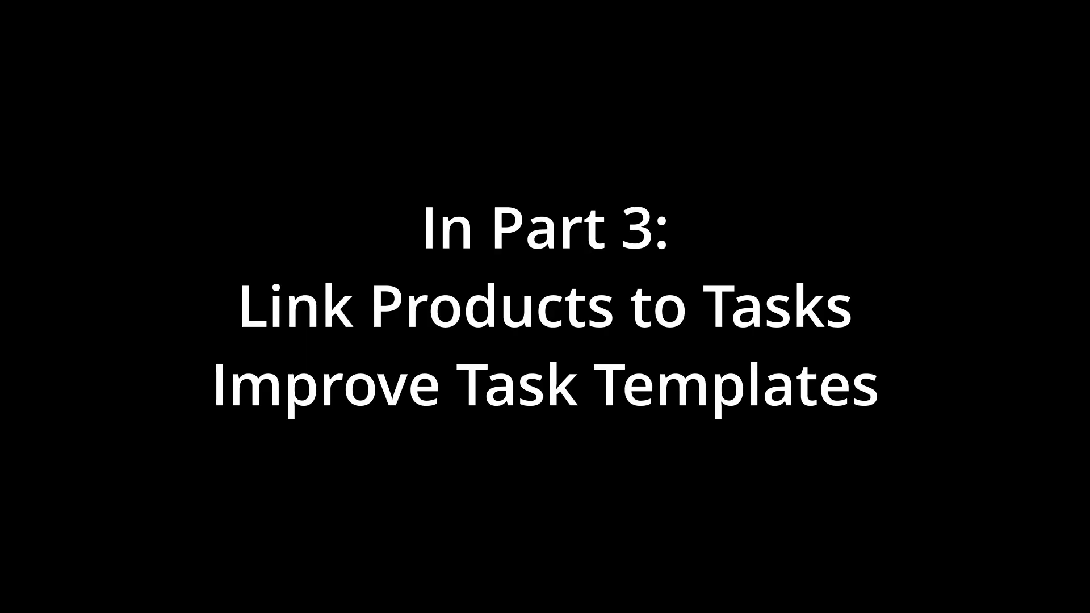